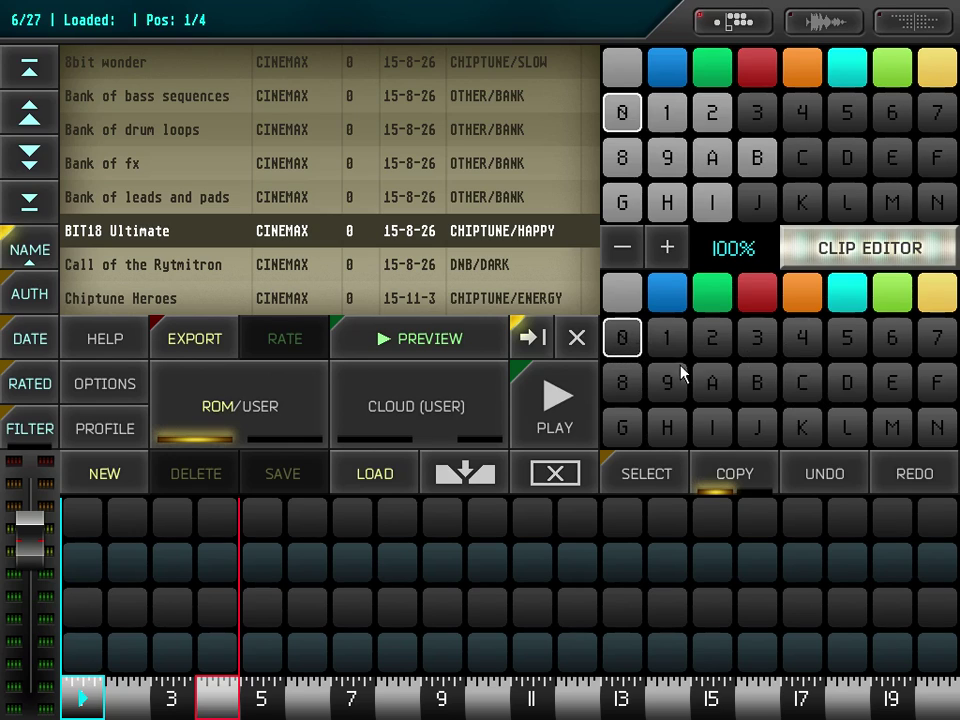
Open D KICK clip 0 and put kick notes on steps 1, 9 and 11
double_click(622, 343)
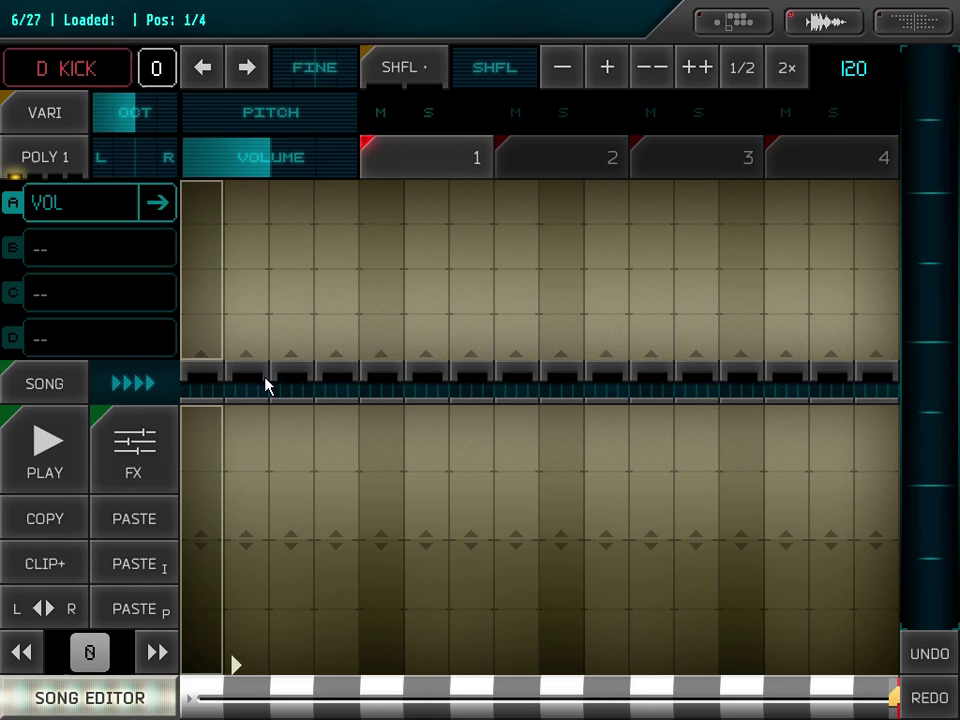
click(196, 386)
click(380, 388)
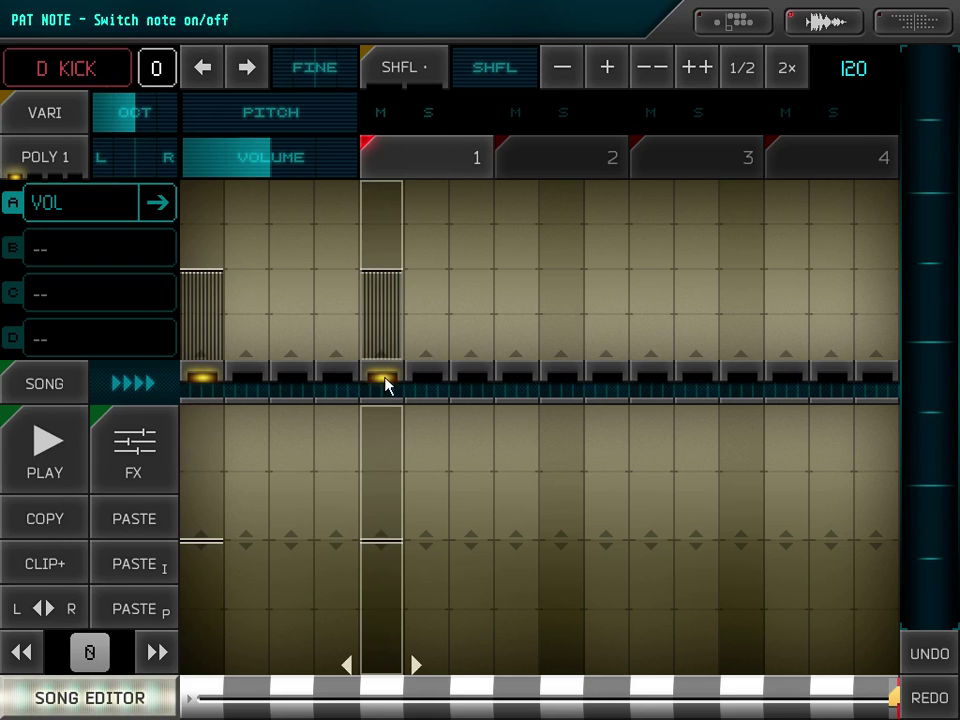
click(384, 386)
click(564, 382)
click(658, 383)
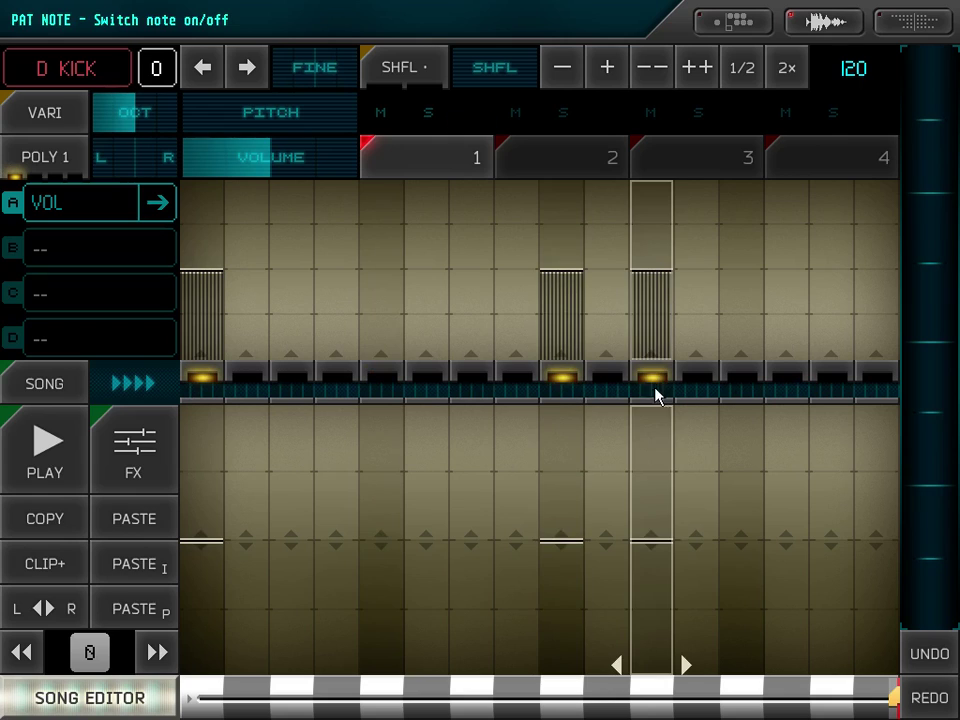
Audition D SNARE, D LEAD2, 8 BASS1 and 8 HIHAT, then return to D KICK preset 0
click(93, 70)
click(150, 161)
click(150, 338)
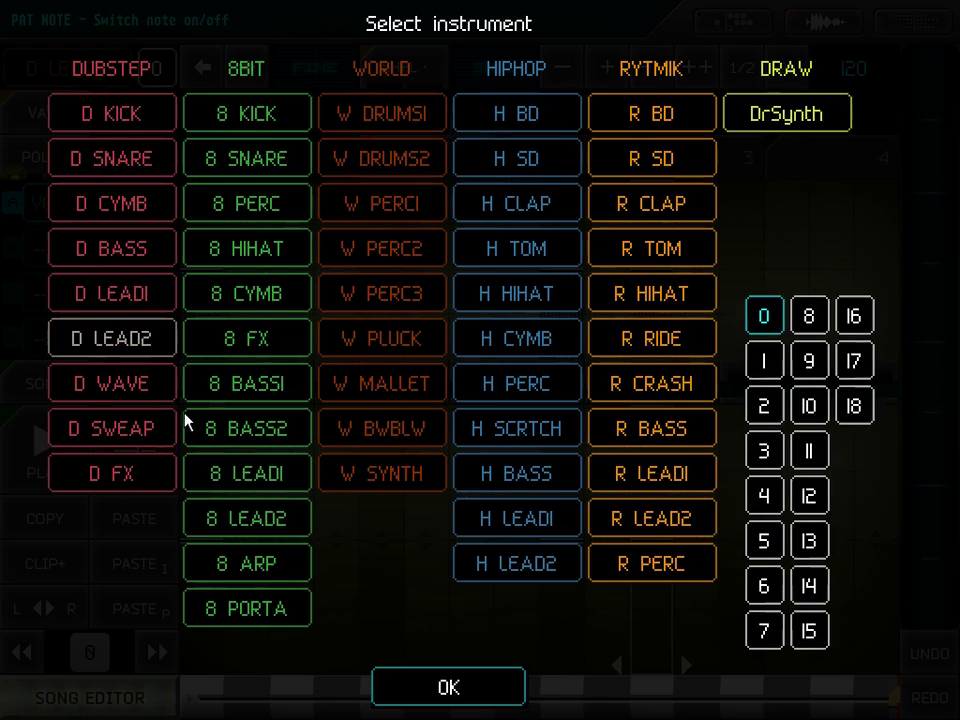
click(209, 383)
click(243, 248)
click(168, 124)
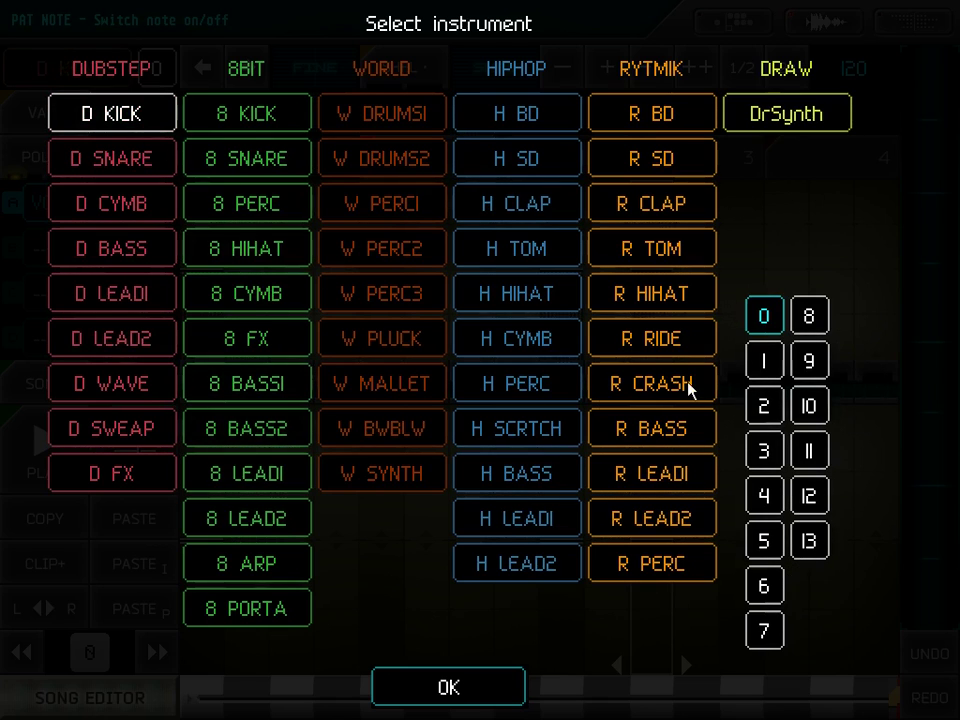
click(764, 405)
click(765, 316)
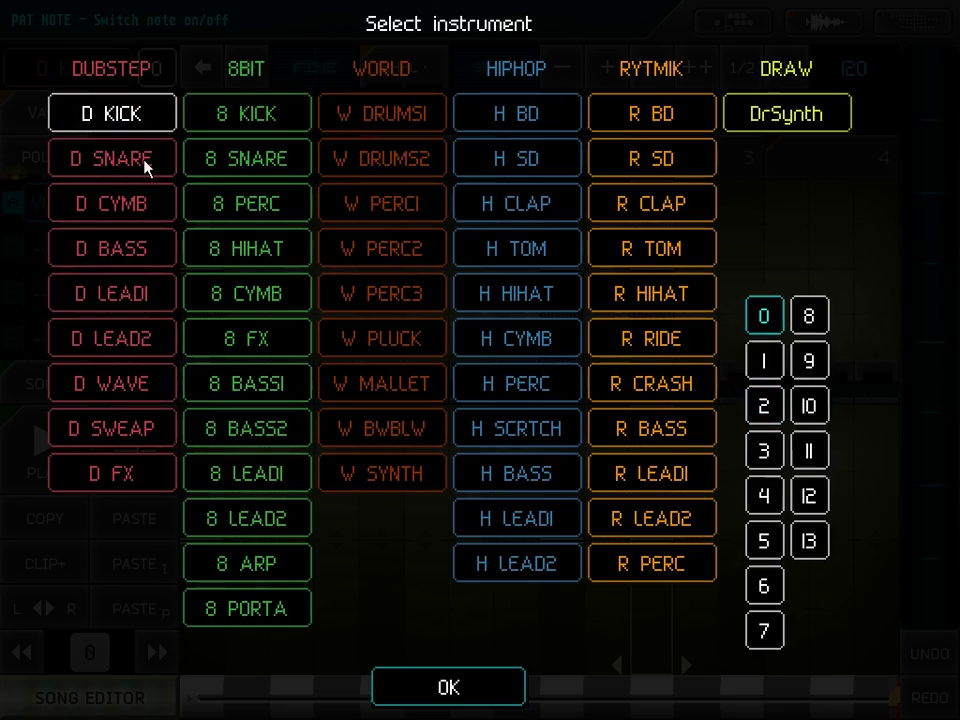
Audition D CYMB, D LEAD1, 8 BASS1, W PERC3 and R CRASH, then reselect D KICK
click(150, 203)
click(158, 293)
click(290, 385)
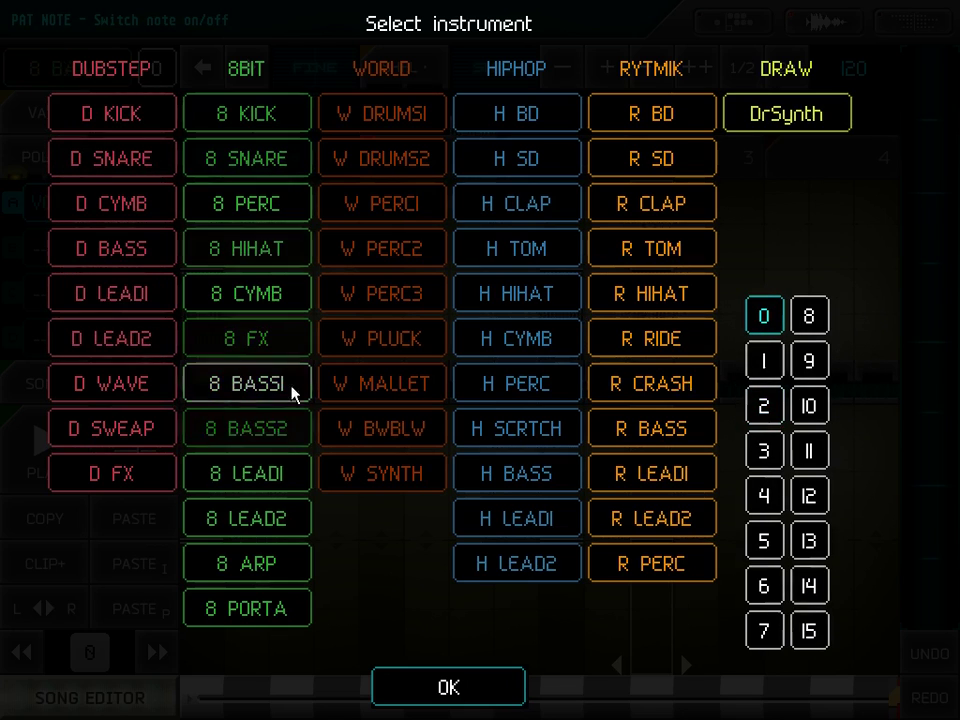
click(430, 300)
click(650, 383)
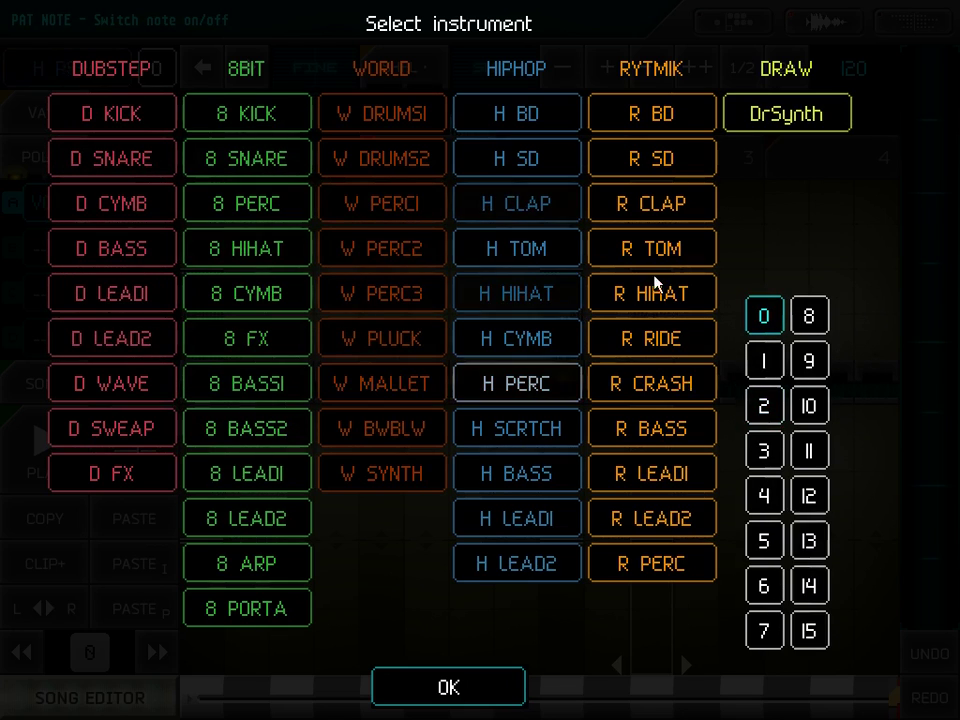
click(147, 122)
Try several kick presets, keep D KICK preset 0, confirm, and start the loop playing
click(764, 495)
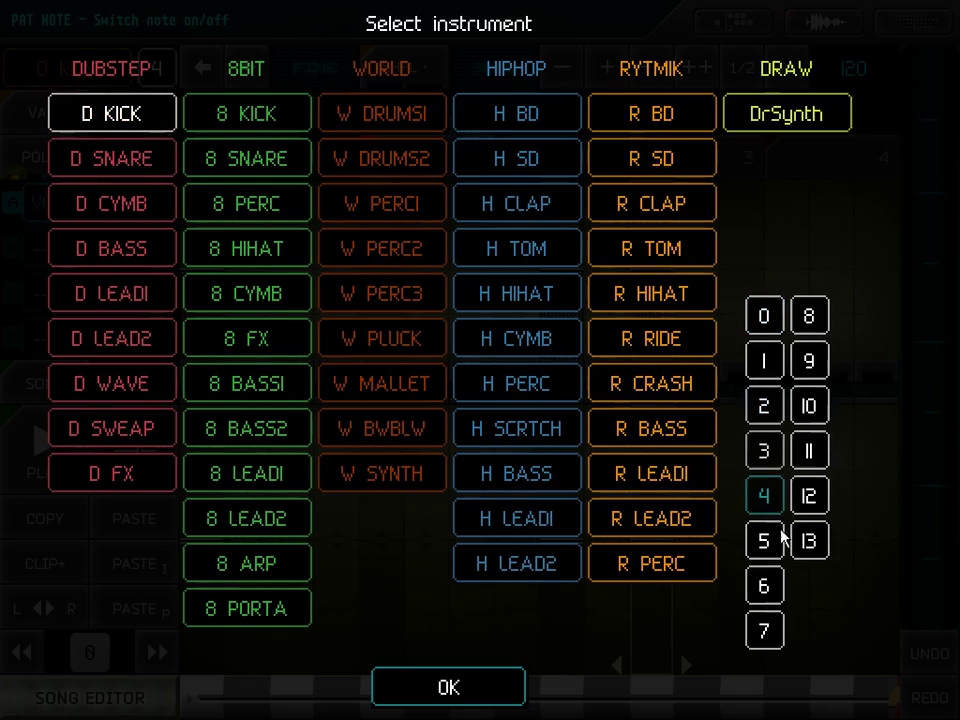
click(808, 450)
click(808, 405)
click(808, 540)
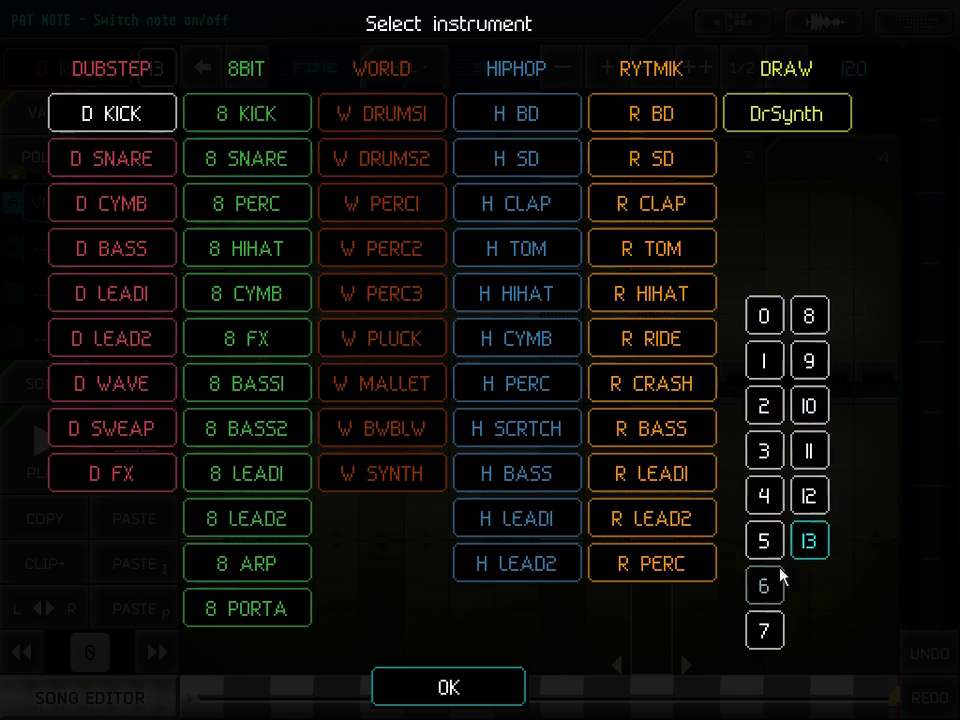
click(766, 318)
click(470, 690)
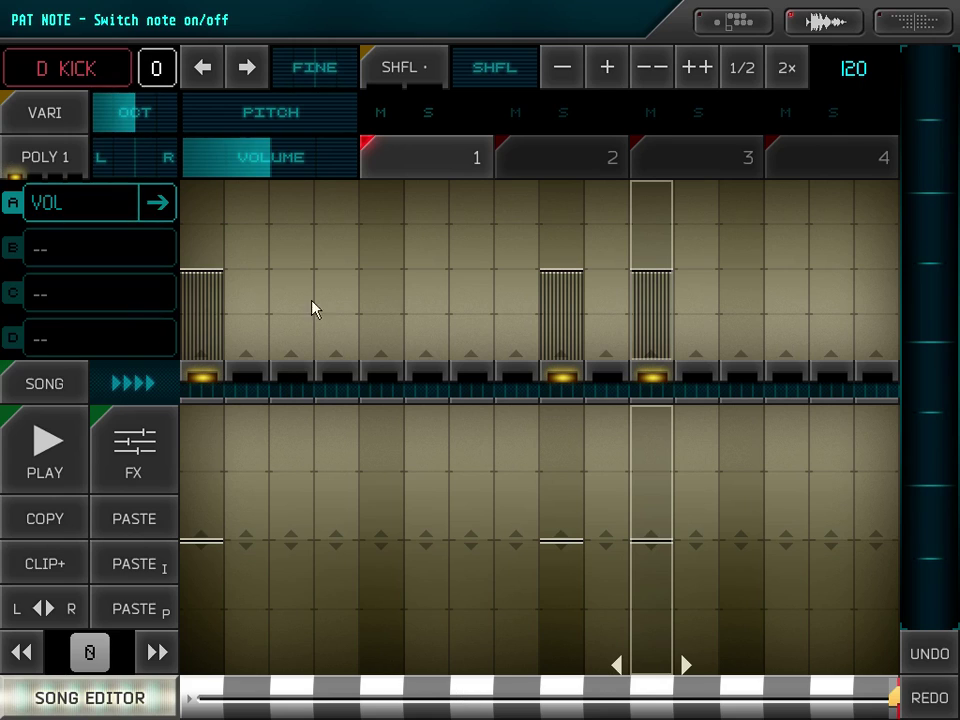
click(52, 468)
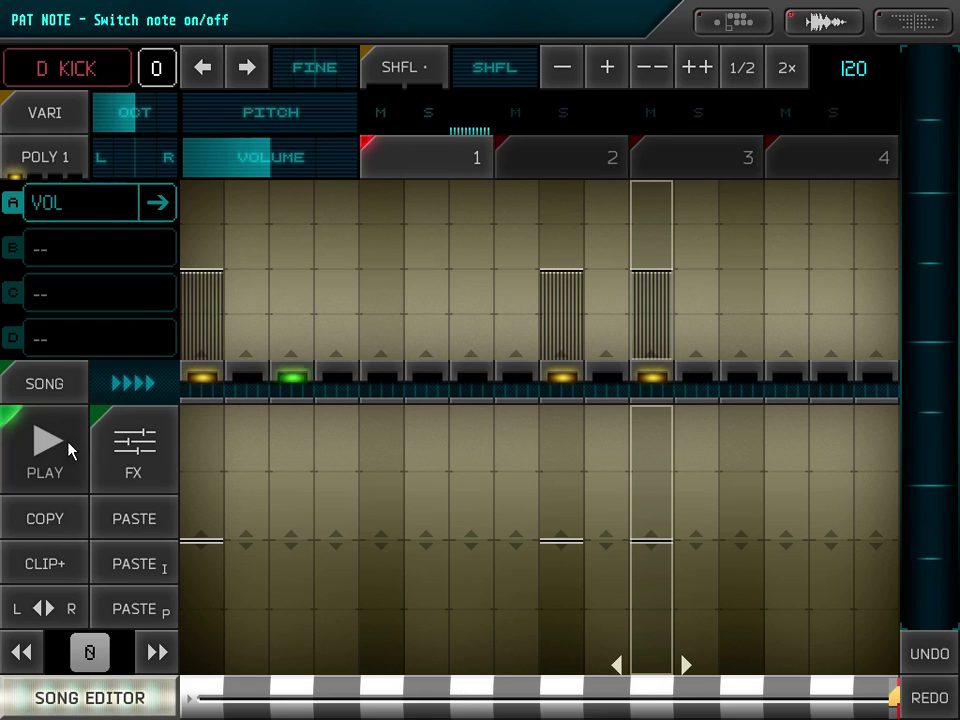
Set pattern 2 to D SNARE with snare hits on steps 5 and 13
click(557, 167)
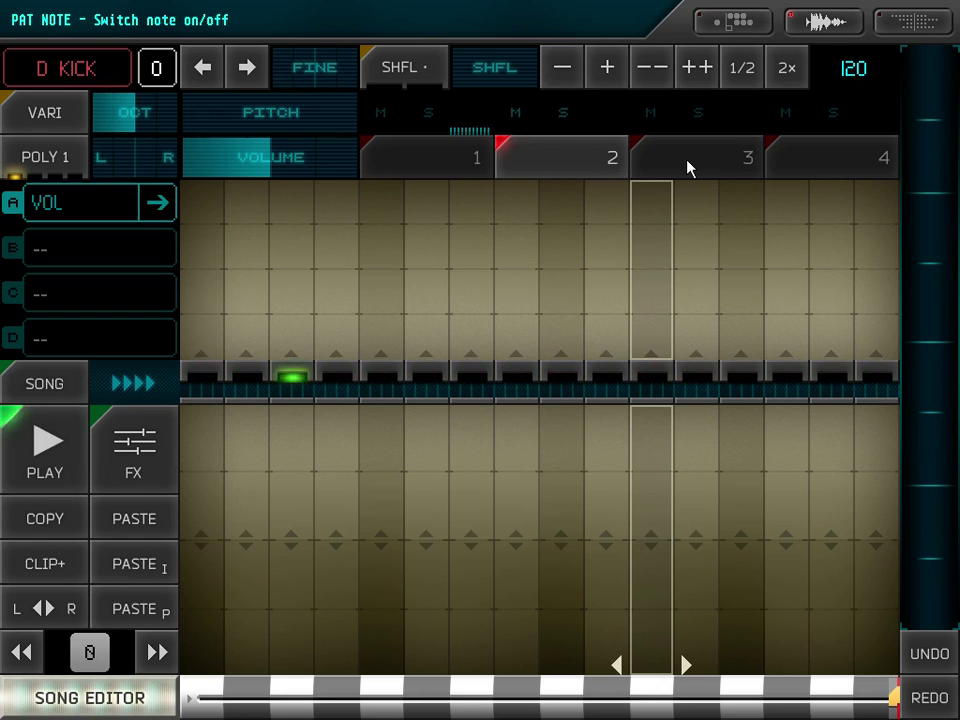
click(735, 165)
click(823, 167)
click(595, 167)
click(100, 72)
click(138, 163)
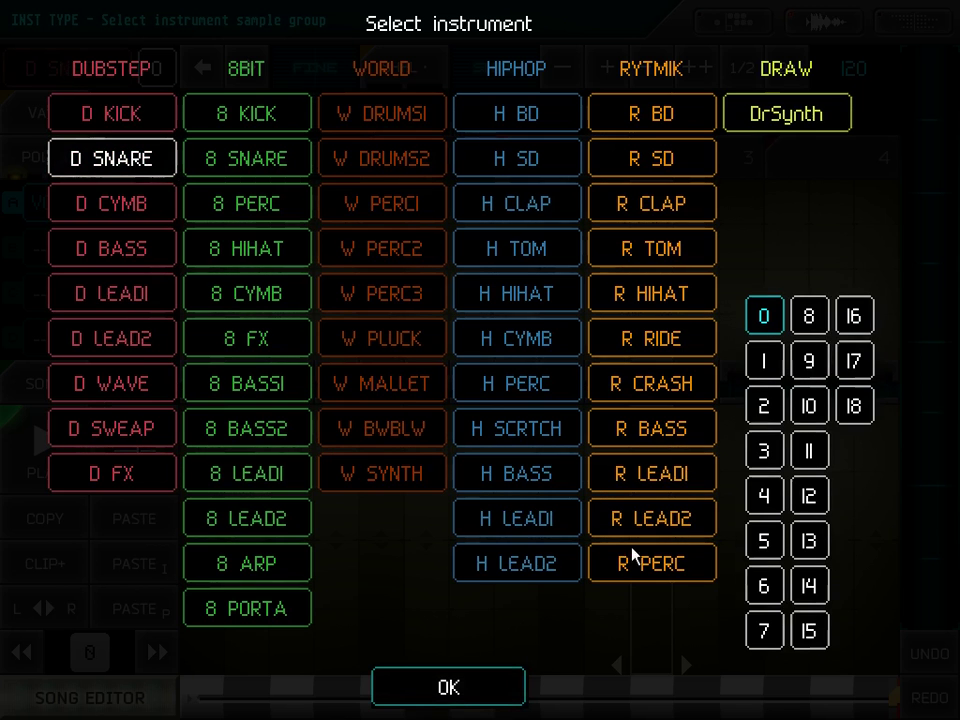
click(450, 687)
click(381, 382)
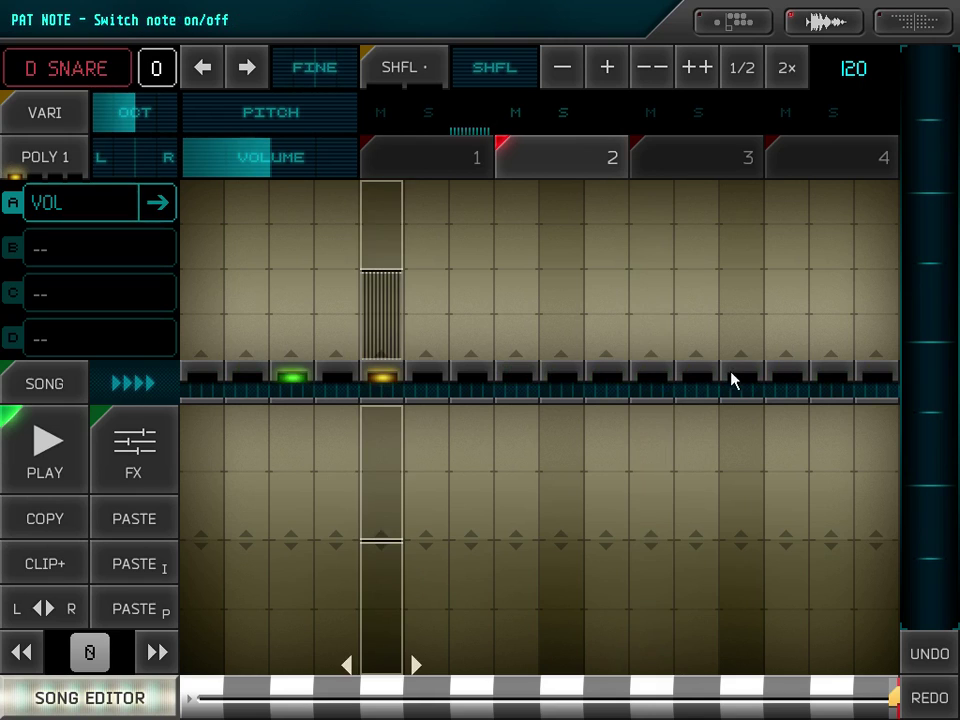
click(741, 382)
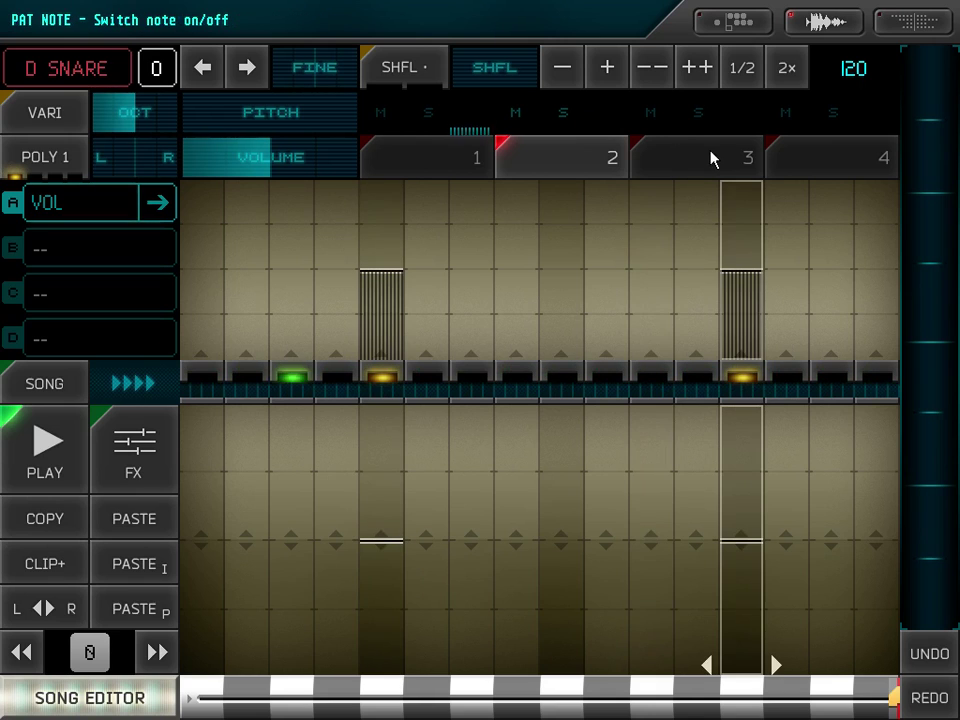
Add a quieter kick on step 8 of pattern 1, keeping its pitch centred
click(466, 168)
click(518, 324)
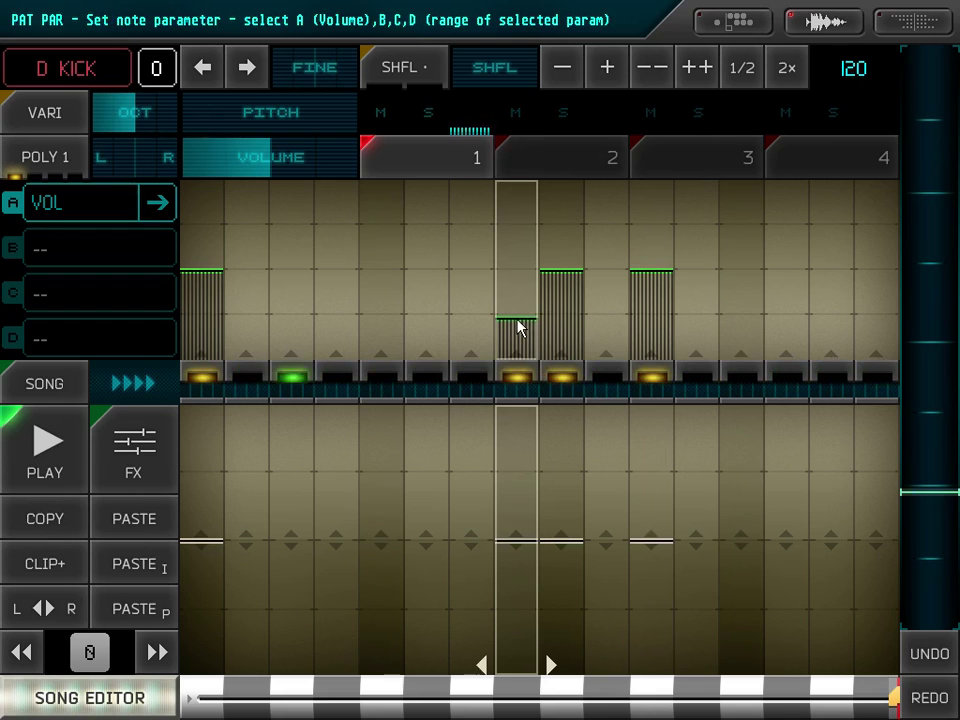
mouse_move(518, 323)
mouse_down()
mouse_move(518, 302)
mouse_move(518, 310)
mouse_up()
click(523, 540)
drag(523, 540, 518, 461)
drag(517, 590, 521, 541)
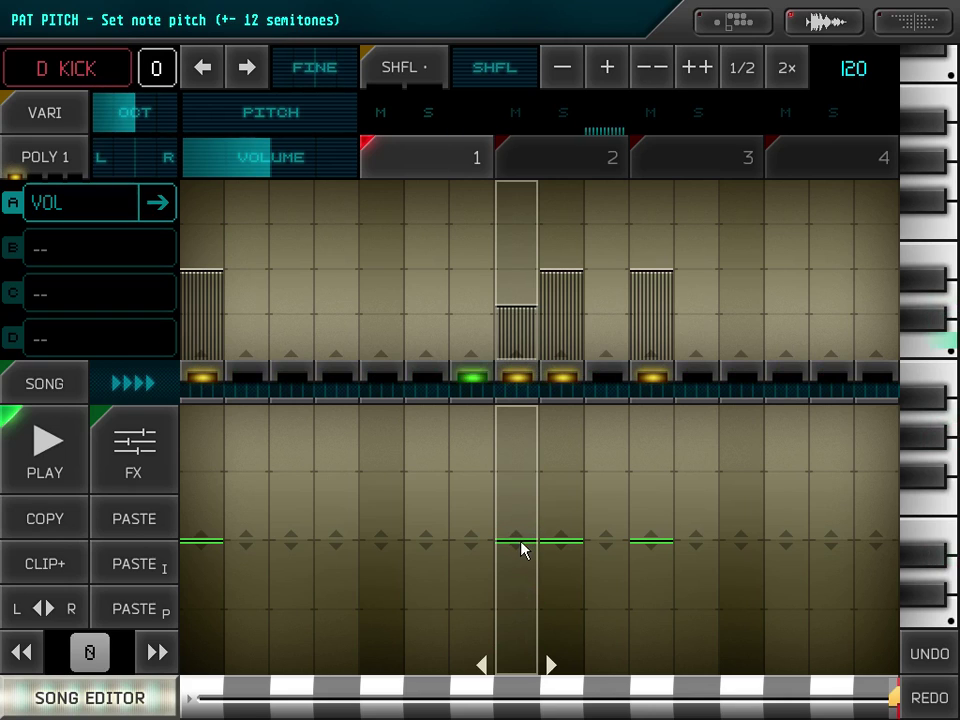
Assign the 8 HIHAT instrument to pattern 3
click(705, 178)
click(84, 70)
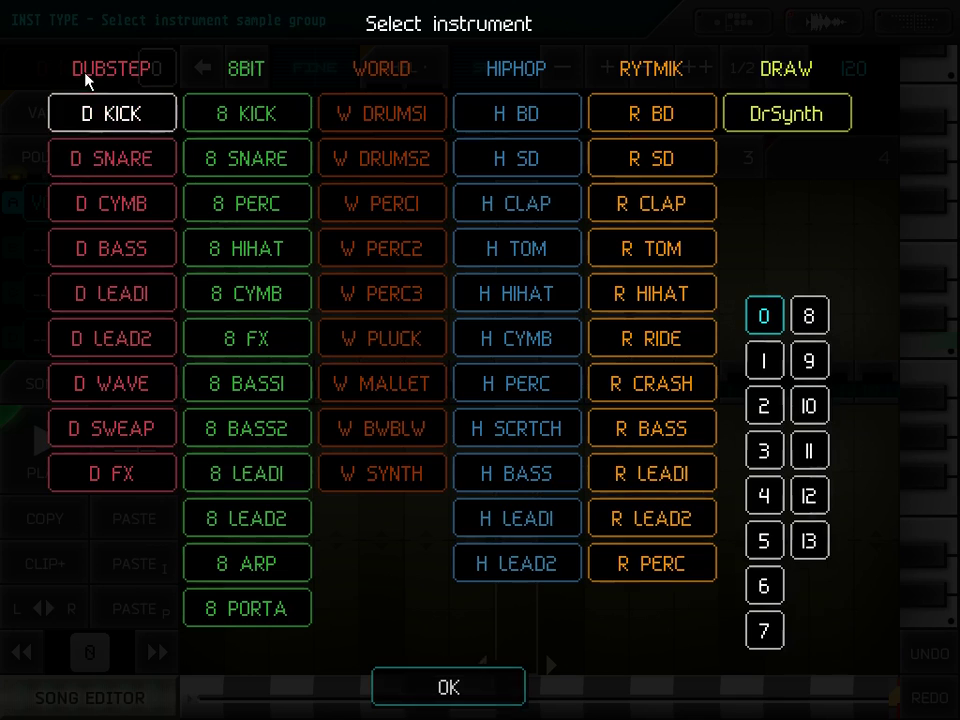
click(253, 262)
click(253, 262)
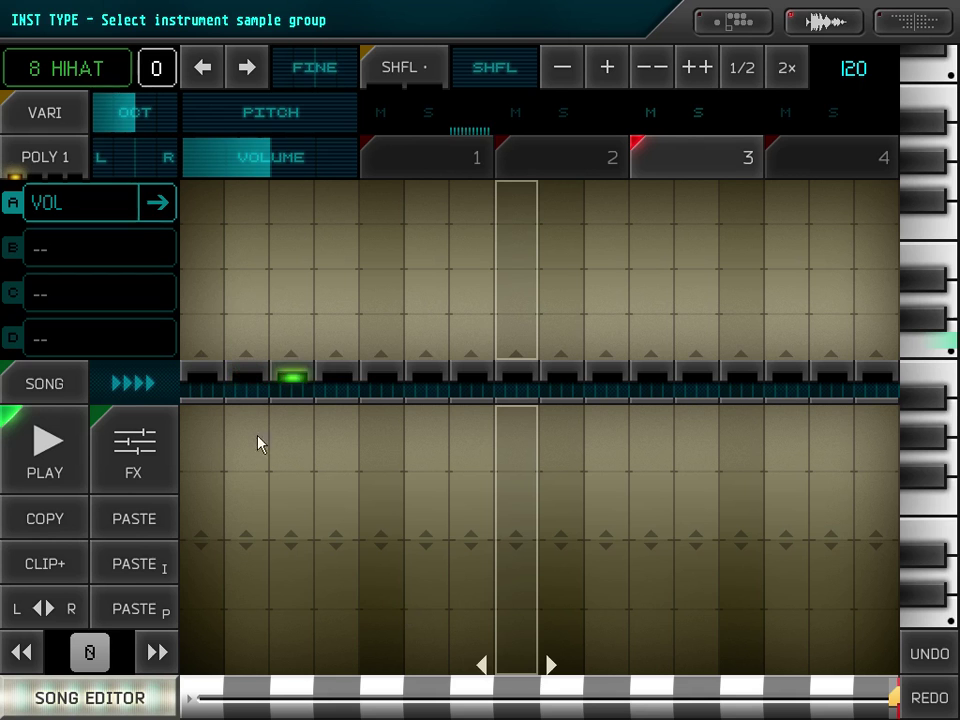
Add hi-hats of varied volume on steps 1, 3–5, 7–9, 11, 13, 15 and 16
click(201, 280)
click(291, 315)
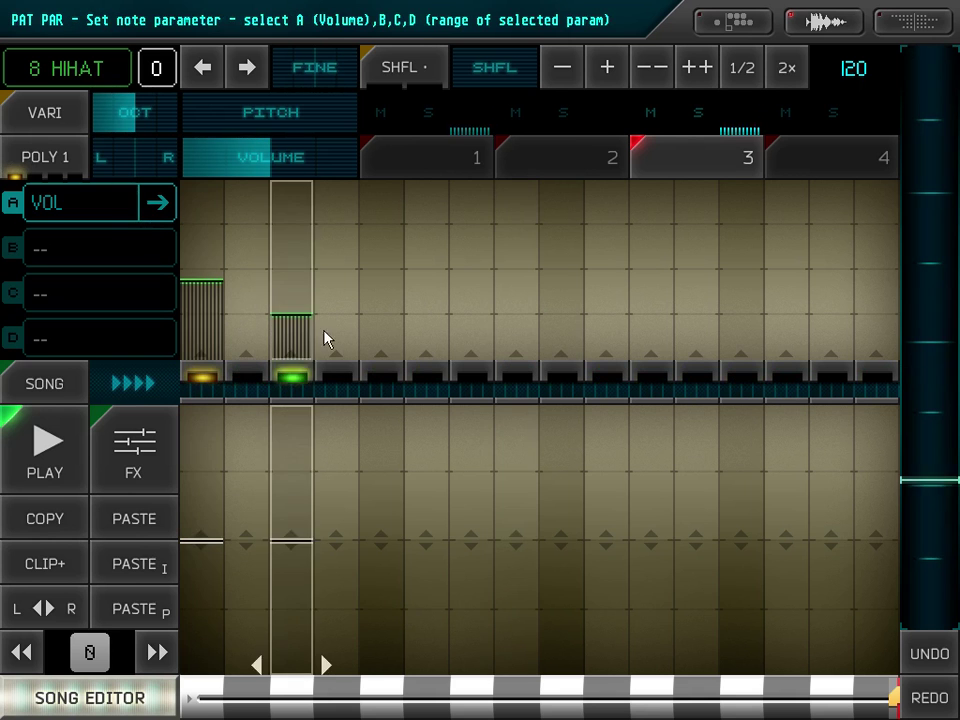
click(336, 332)
click(381, 271)
click(471, 309)
click(561, 268)
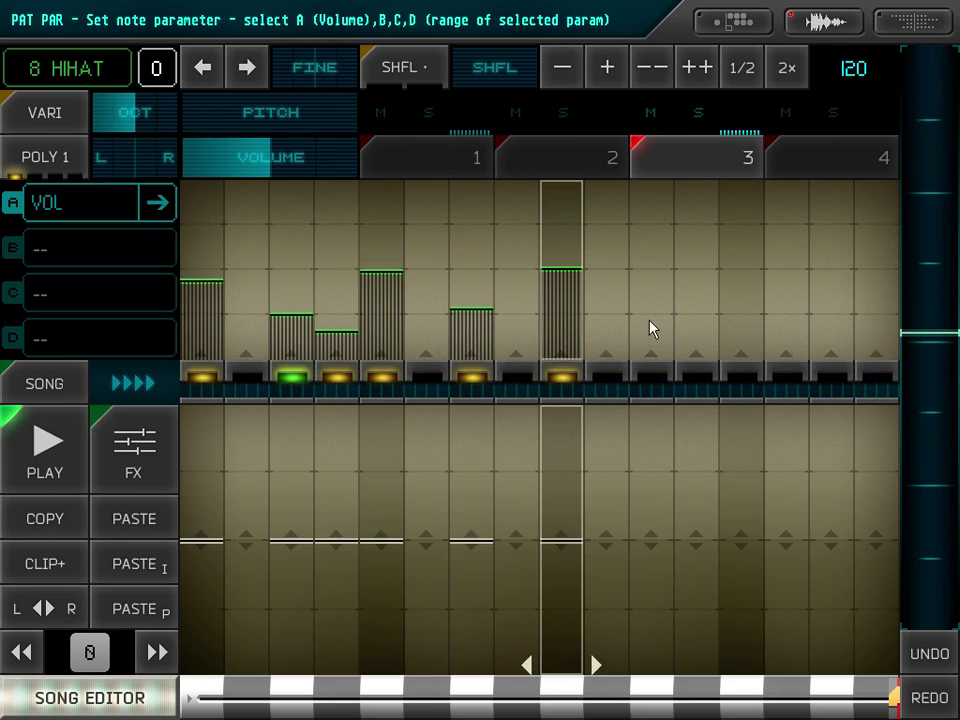
click(651, 322)
click(741, 264)
click(840, 321)
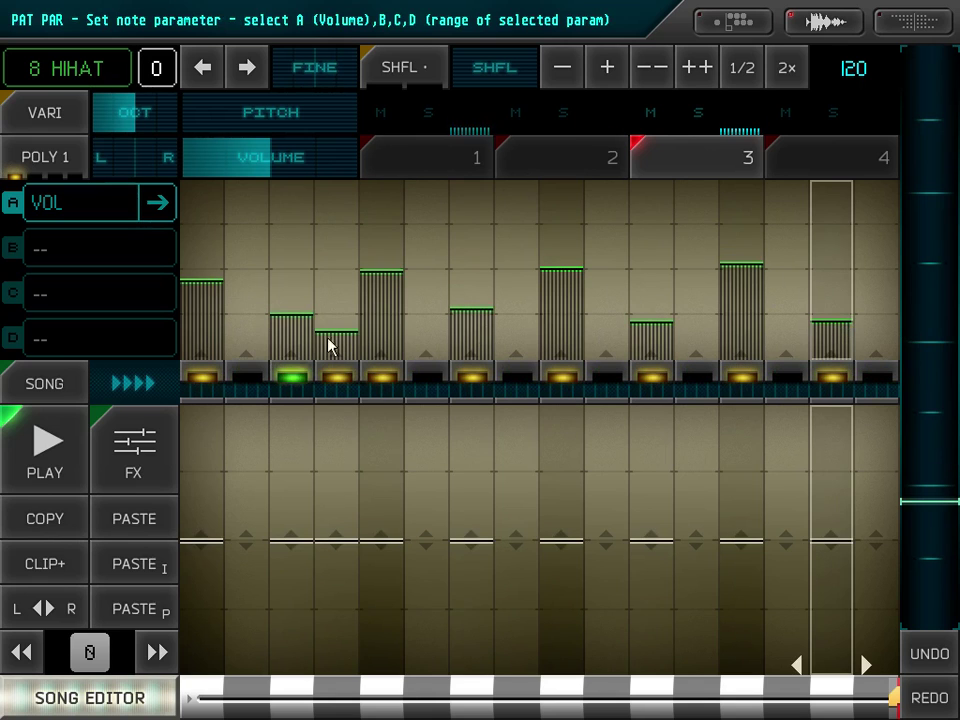
click(516, 270)
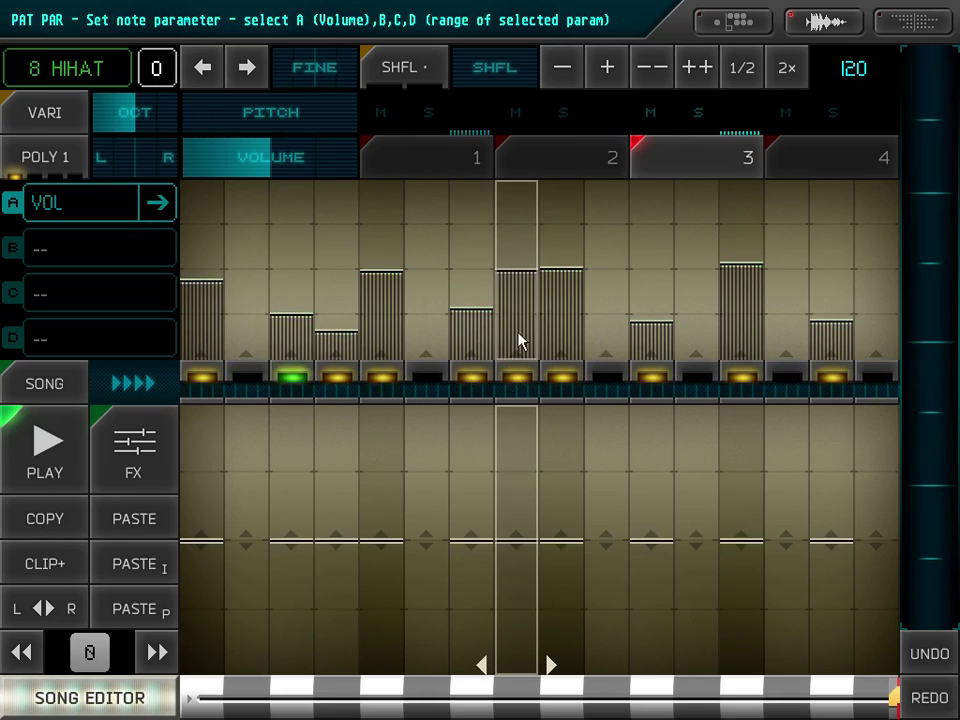
click(516, 340)
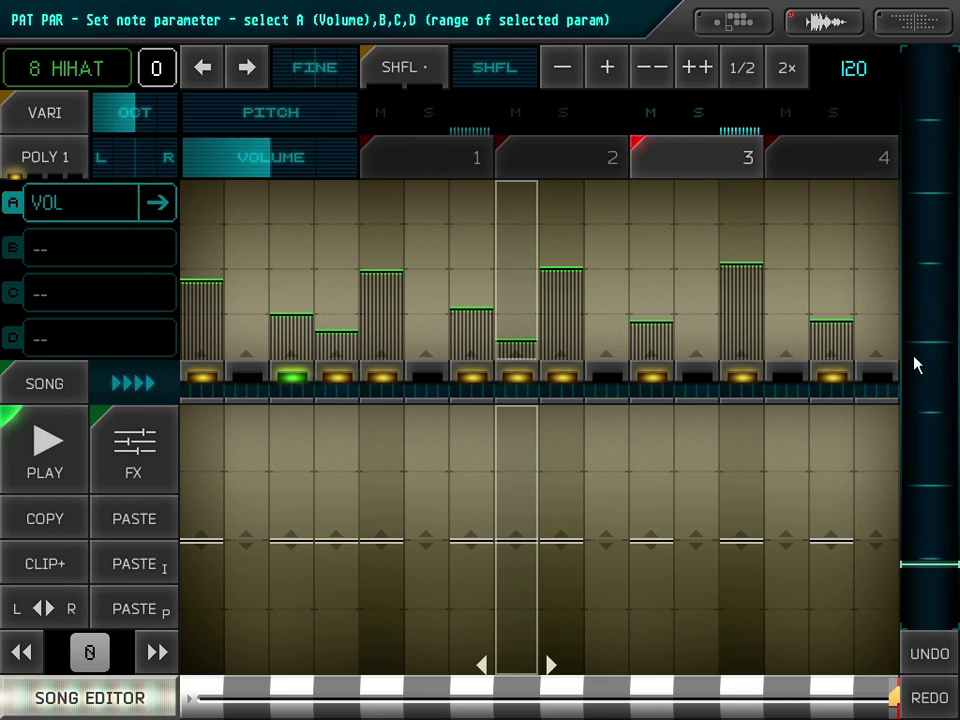
click(877, 340)
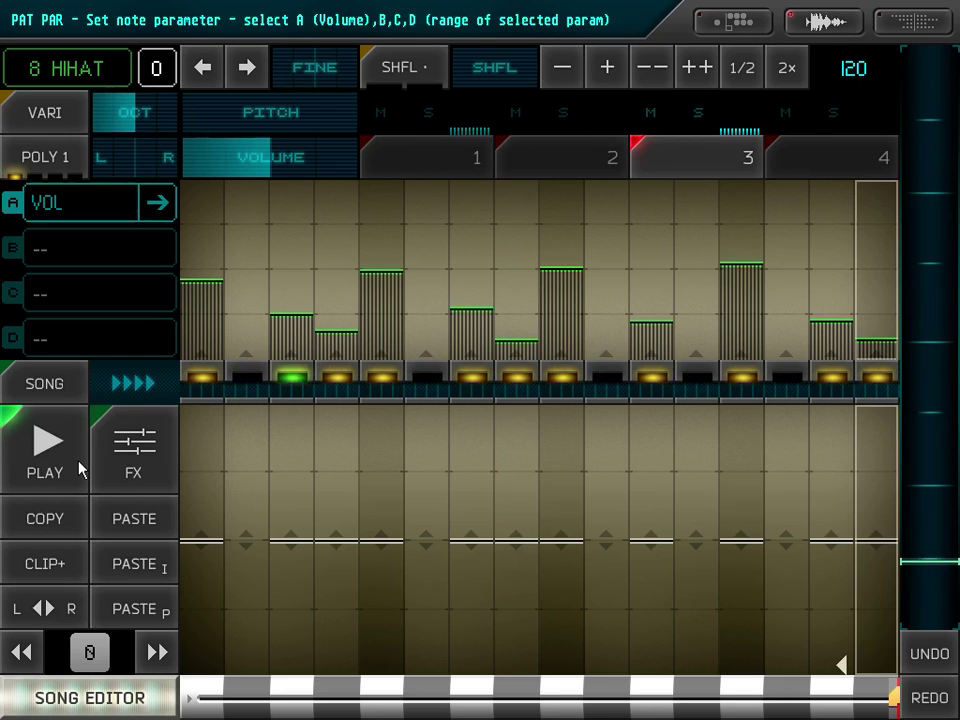
Place clip 0 across the first four slots of song row 1 and play the loop
click(403, 162)
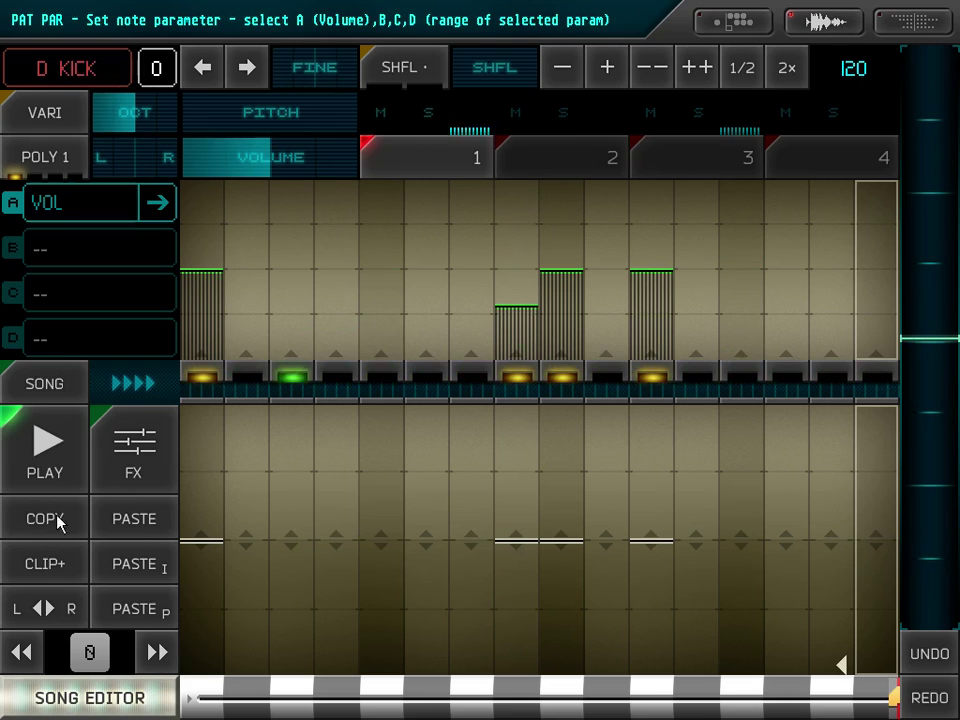
click(122, 697)
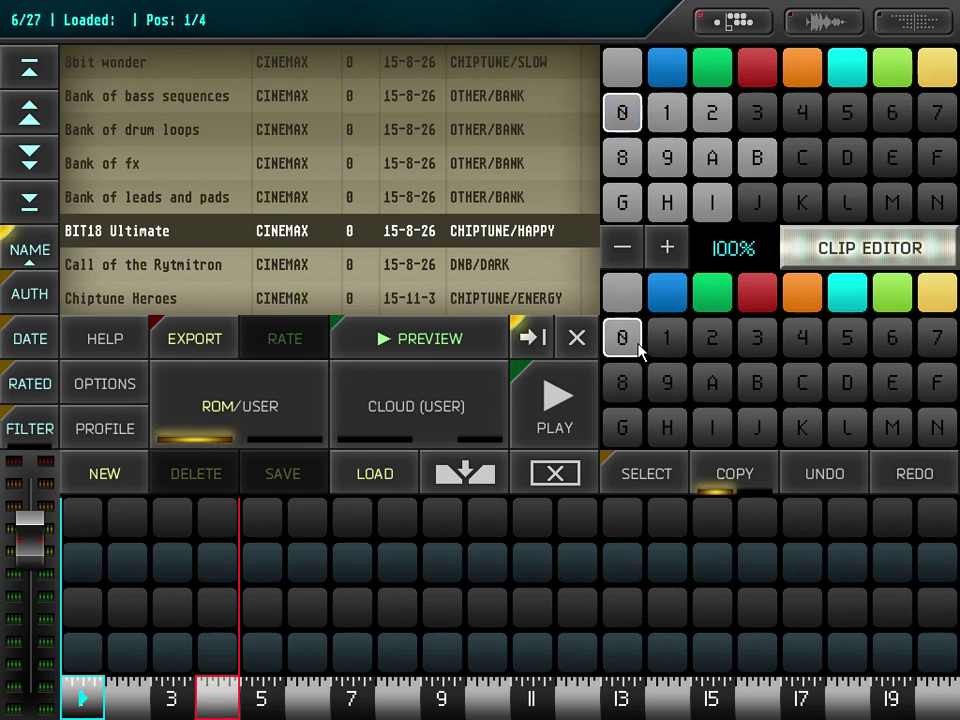
click(87, 533)
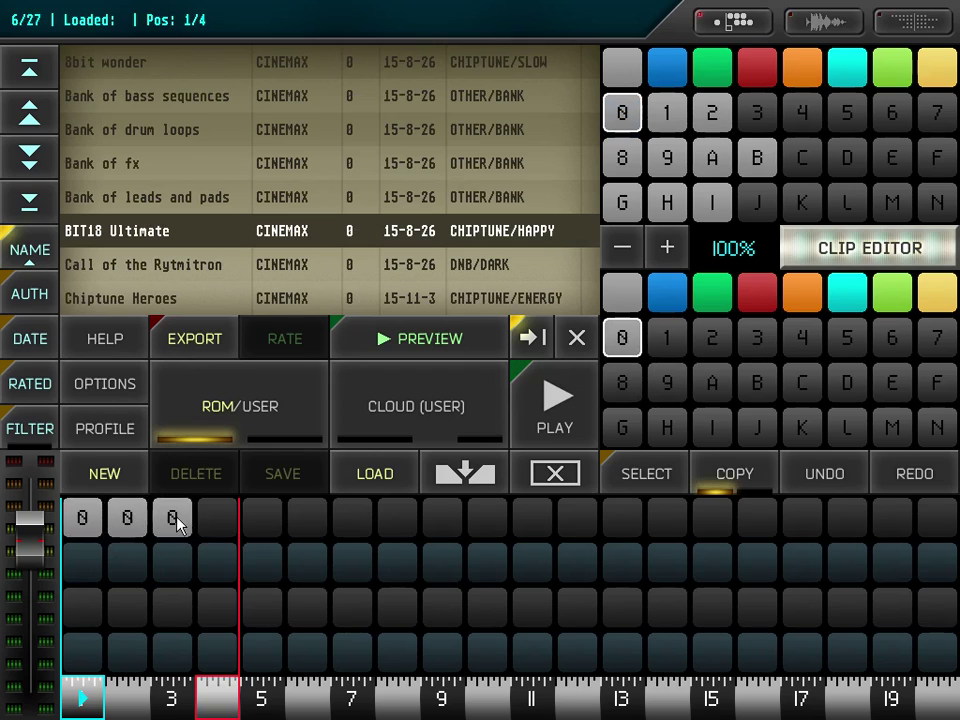
click(556, 405)
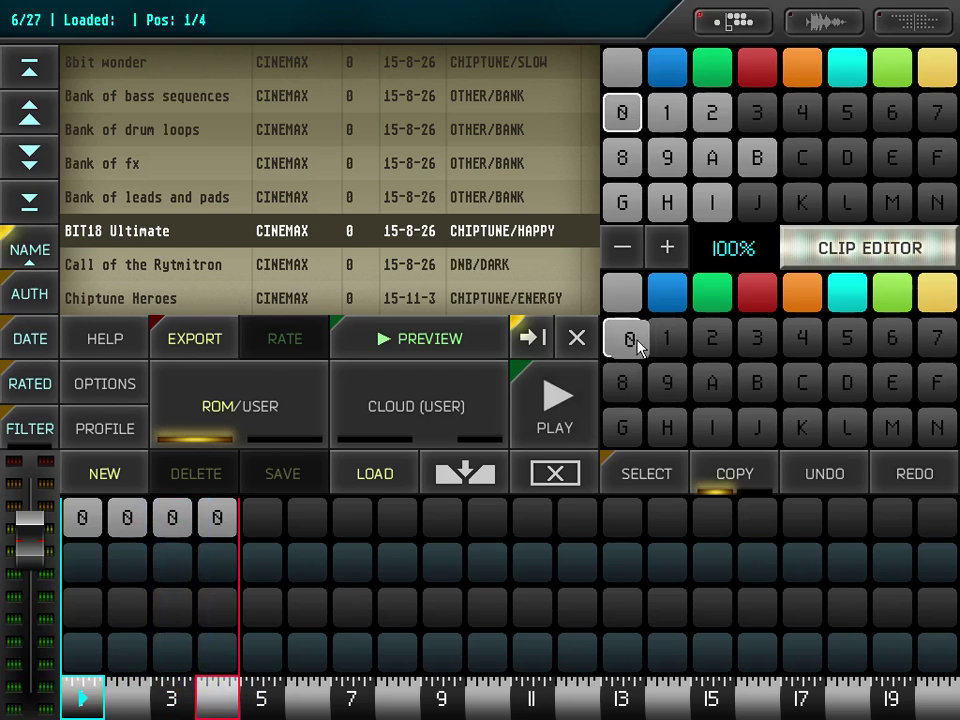
Give clip 1's fourth track H CYMB sample 4 with a hit on step 1
click(668, 340)
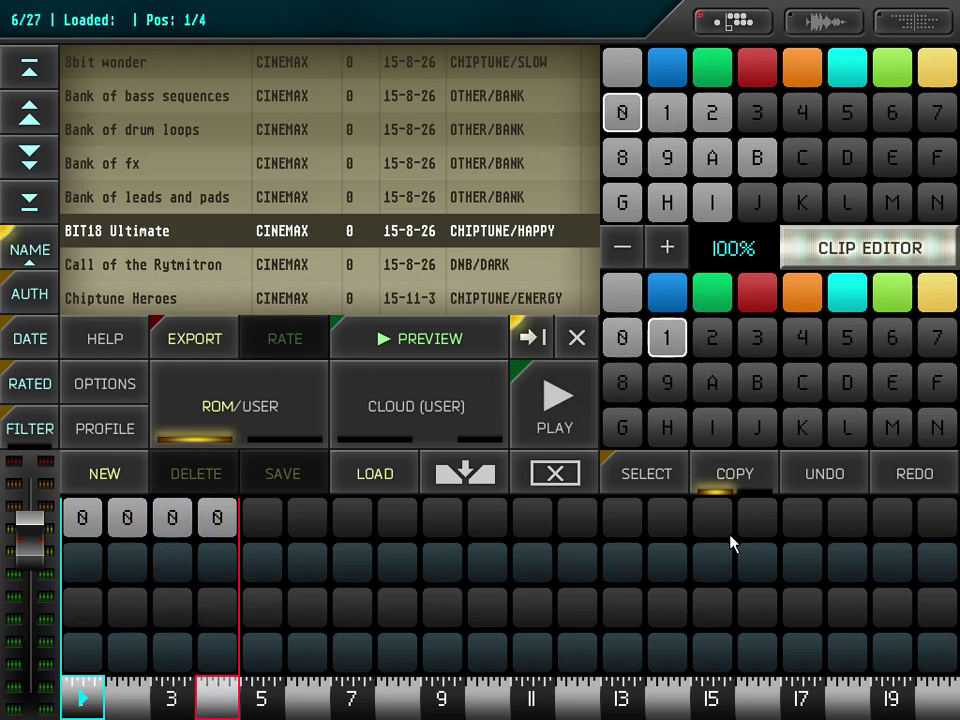
click(668, 338)
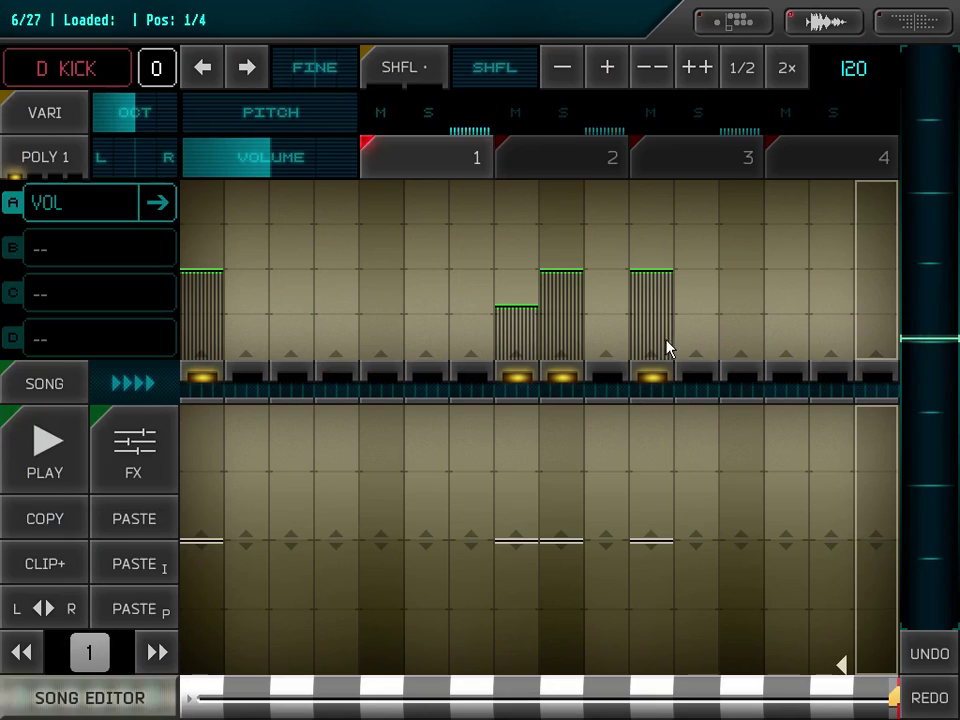
click(838, 165)
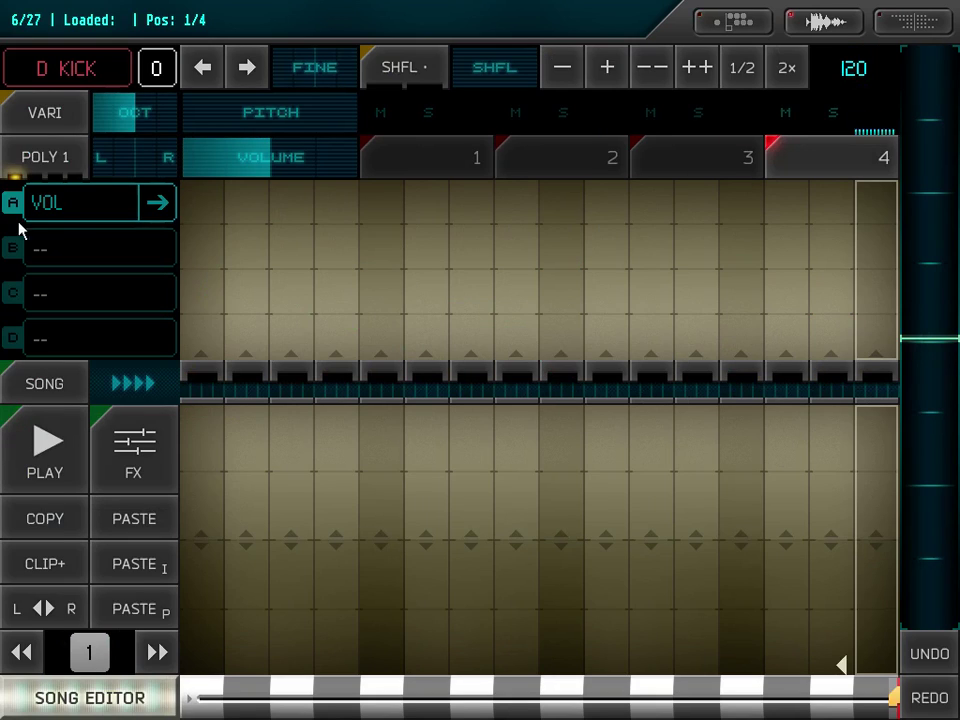
click(62, 62)
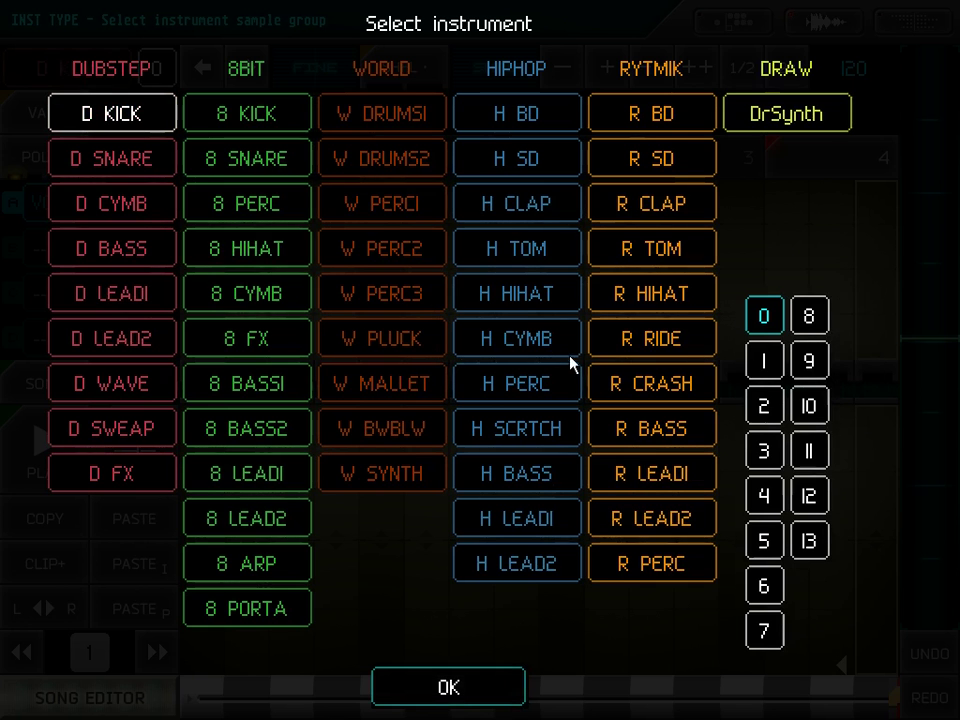
click(545, 345)
click(765, 495)
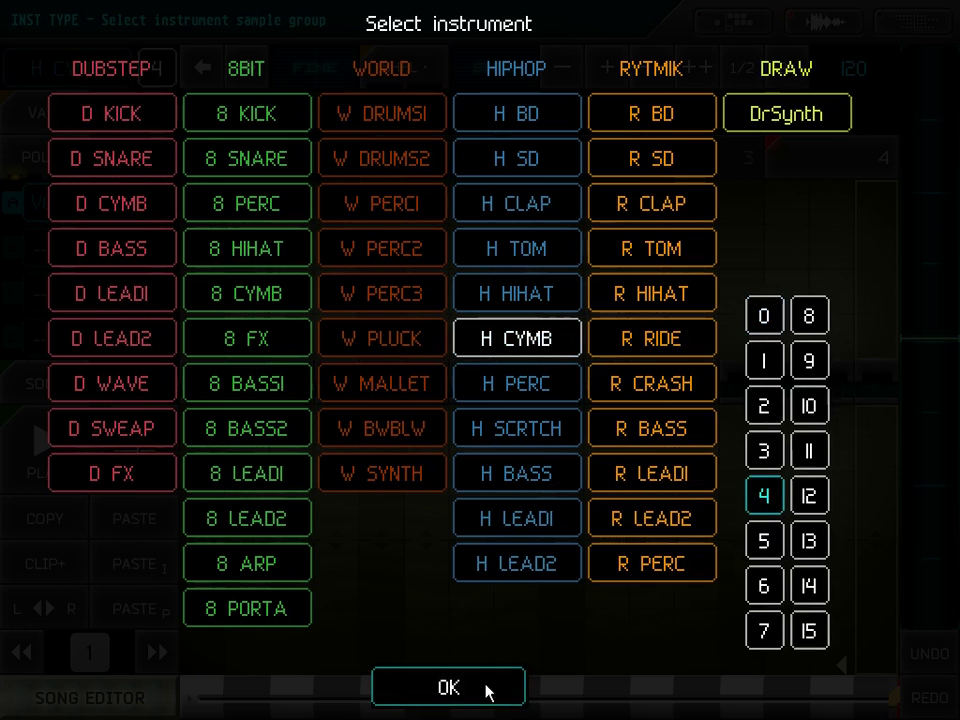
click(450, 688)
click(205, 380)
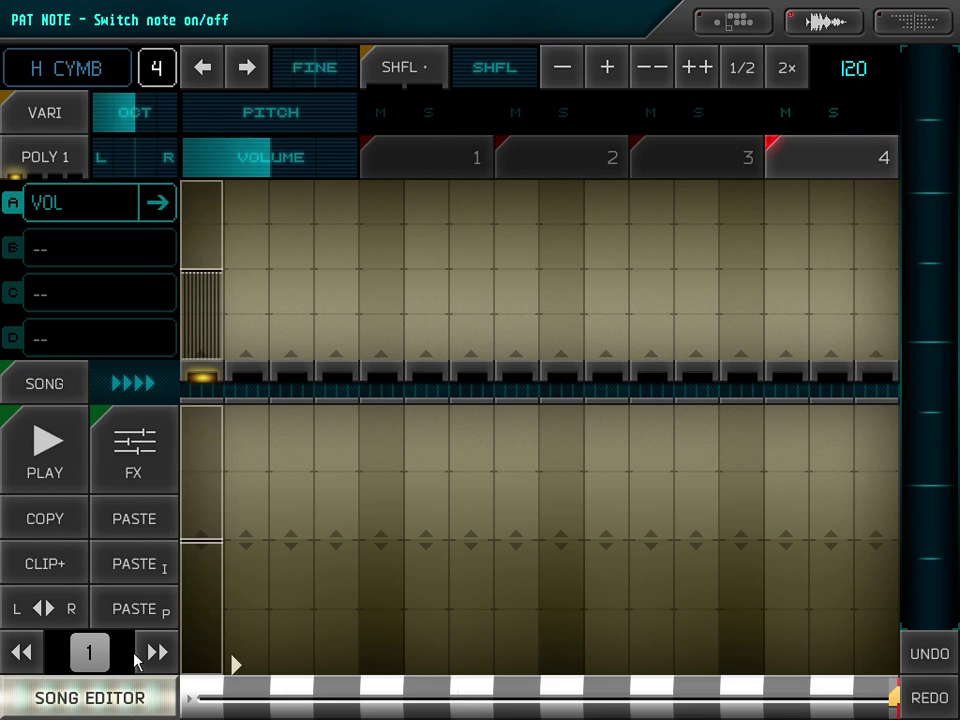
Put clip 1 into the first slot of the top song row
click(90, 697)
drag(669, 337, 80, 522)
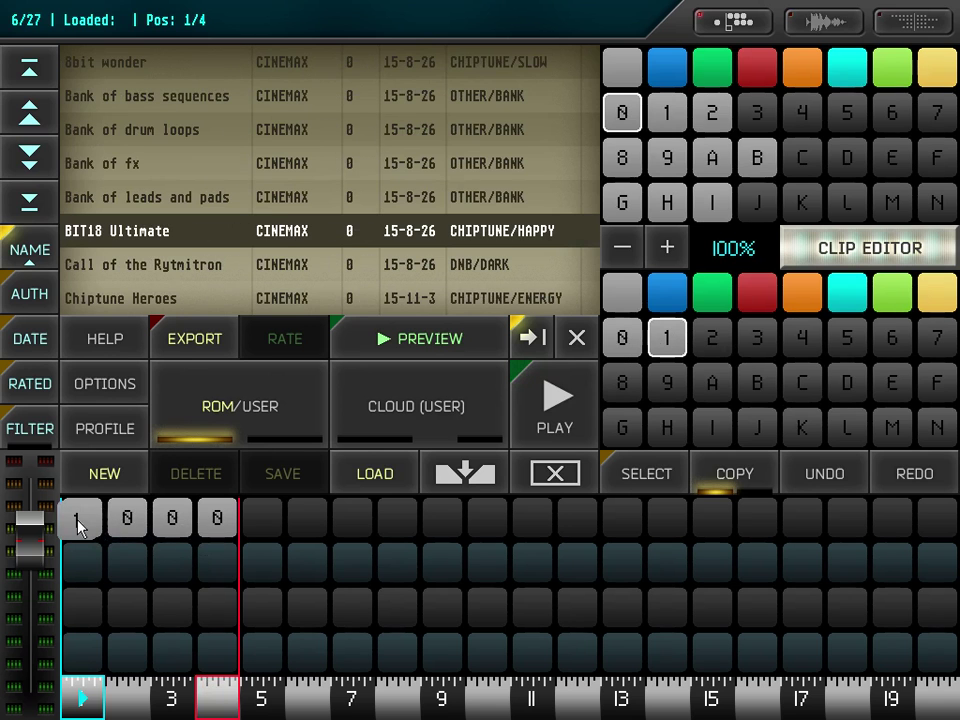
click(714, 340)
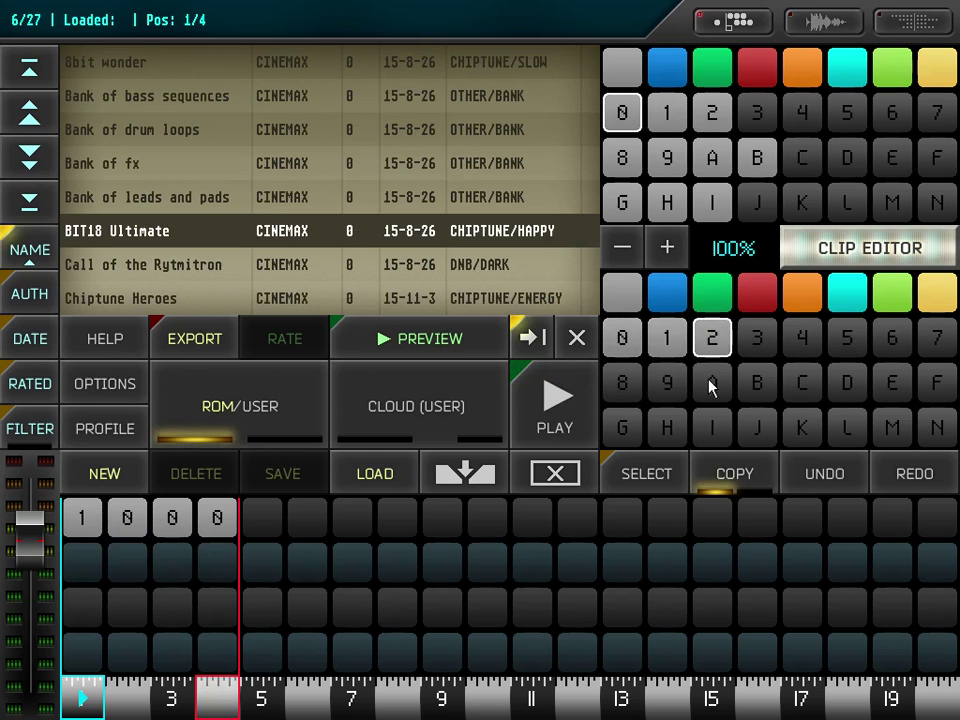
Add D SNARE hits on steps 15 and 16 of clip 2, the last quieter
click(843, 252)
click(565, 160)
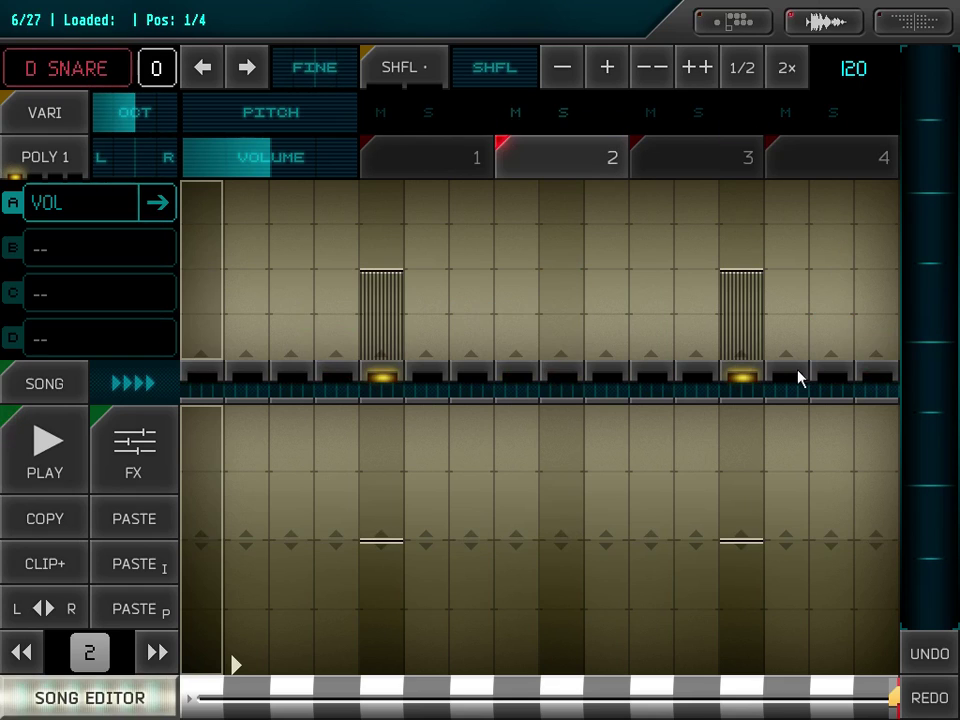
click(838, 385)
click(876, 308)
click(876, 308)
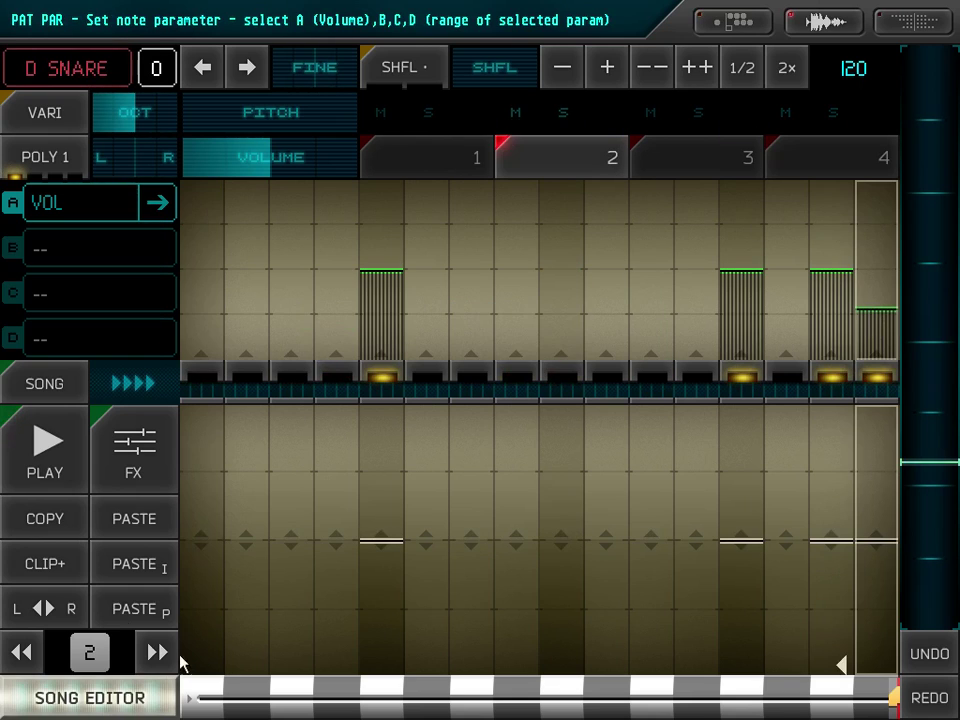
Place clip 2 in the fourth song slot, making the row 1, 0, 0, 2, and preview it
click(138, 712)
drag(707, 354, 218, 520)
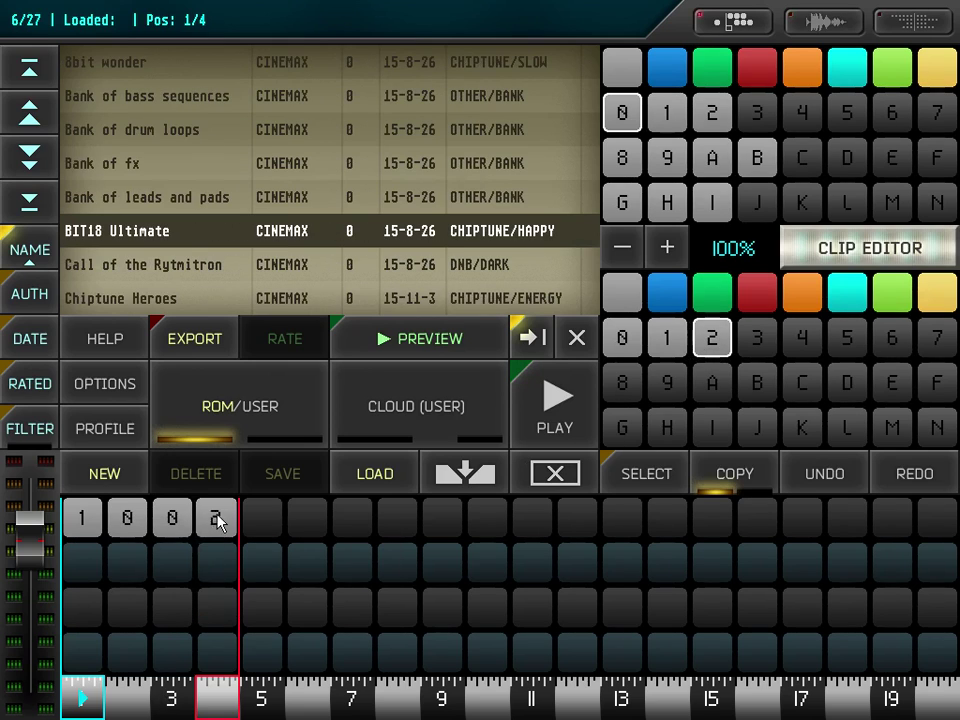
click(565, 400)
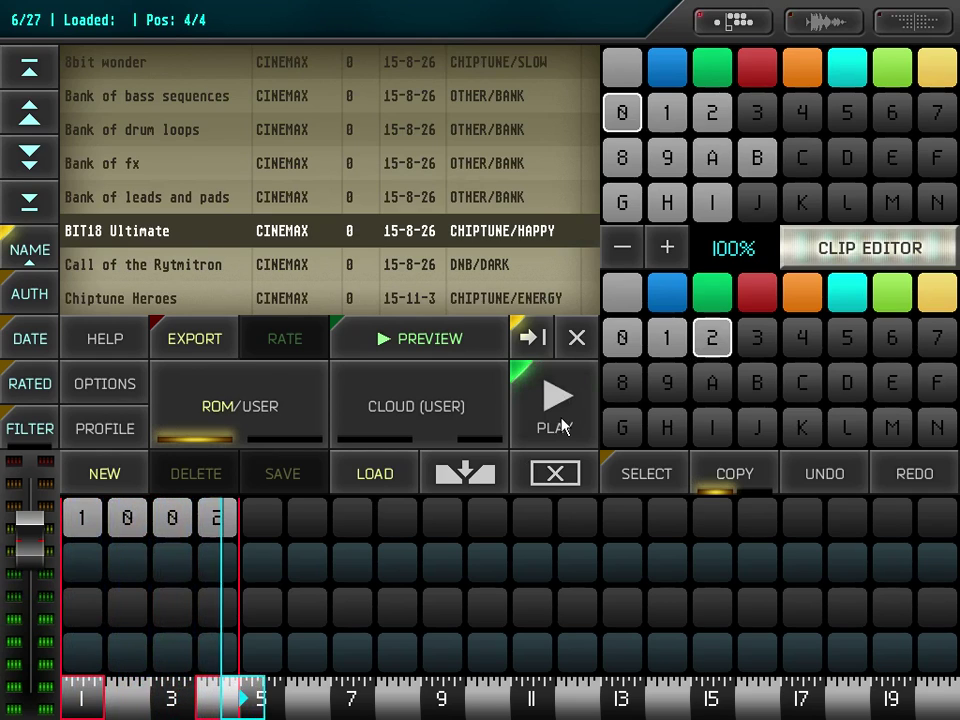
click(560, 425)
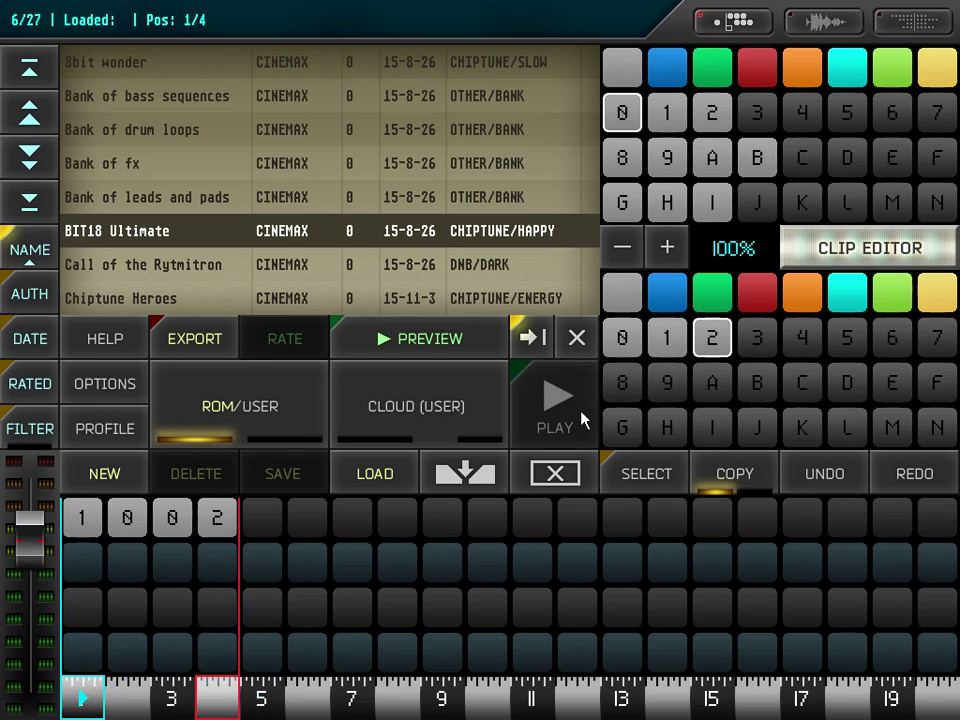
Set blue clip 0's first track to D WAVE sample 6
click(676, 303)
click(621, 340)
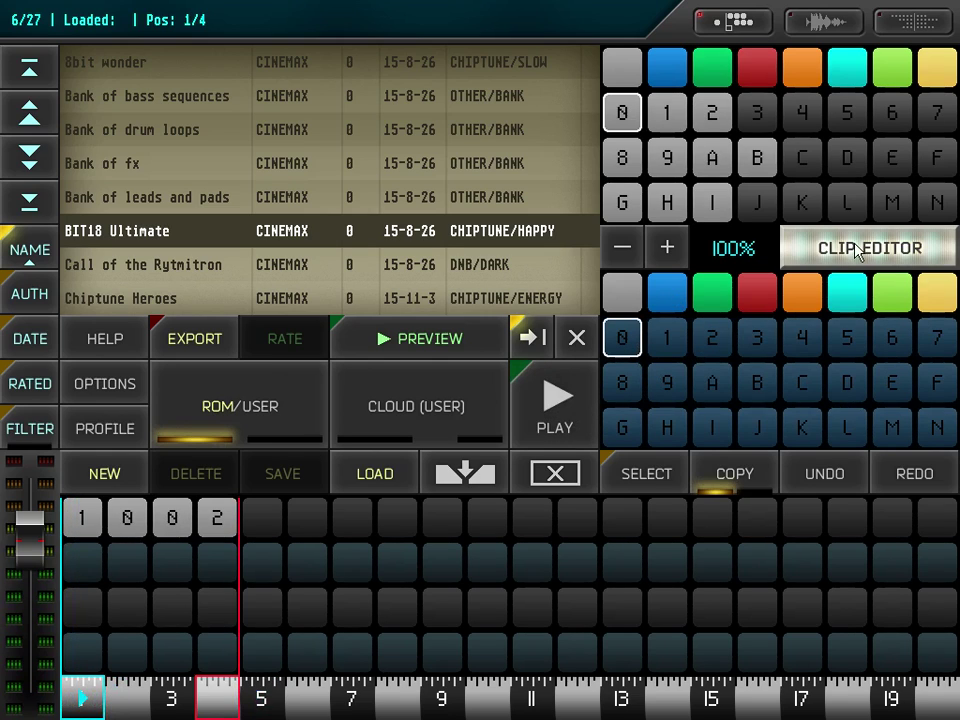
click(857, 250)
click(412, 165)
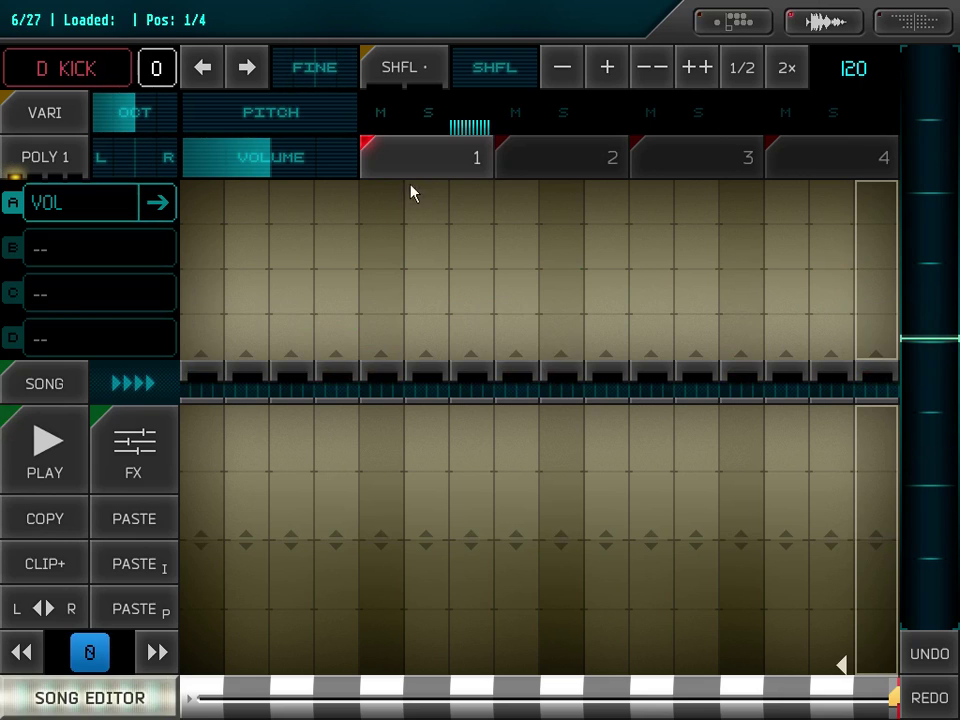
click(72, 70)
click(140, 392)
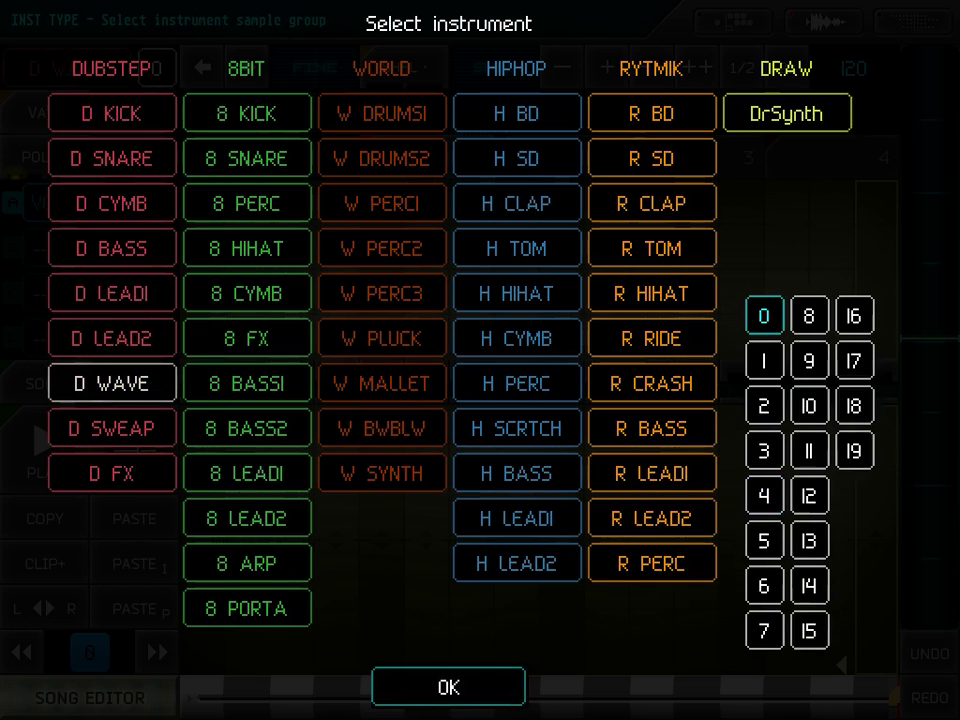
click(777, 589)
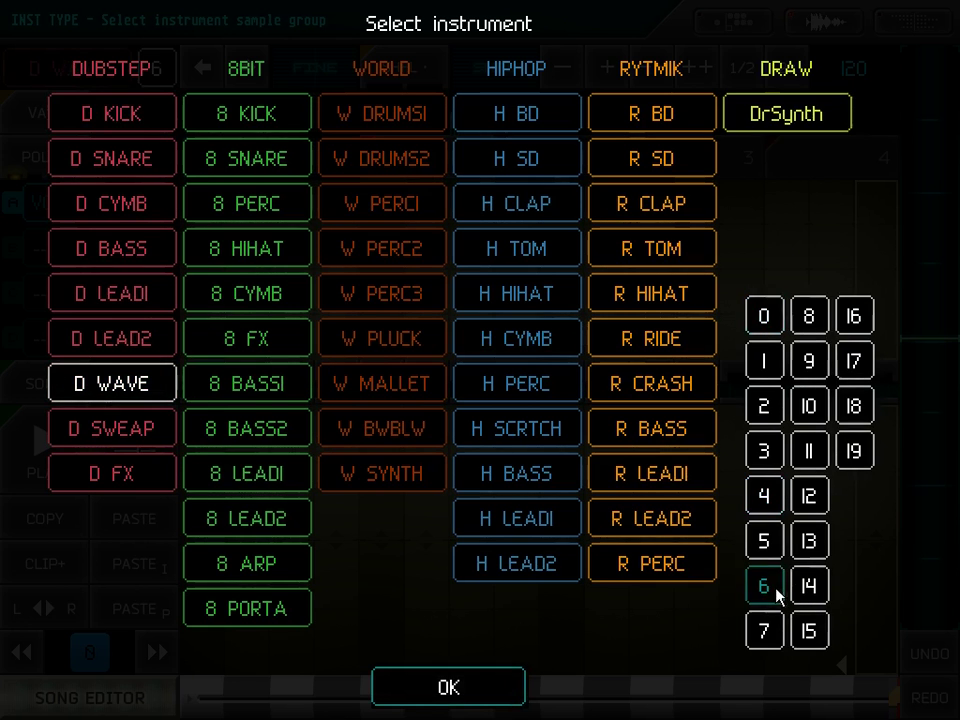
click(440, 690)
Fill steps 1–8 with alternating base and lower D WAVE notes, adjusting step 8's pitch
click(204, 390)
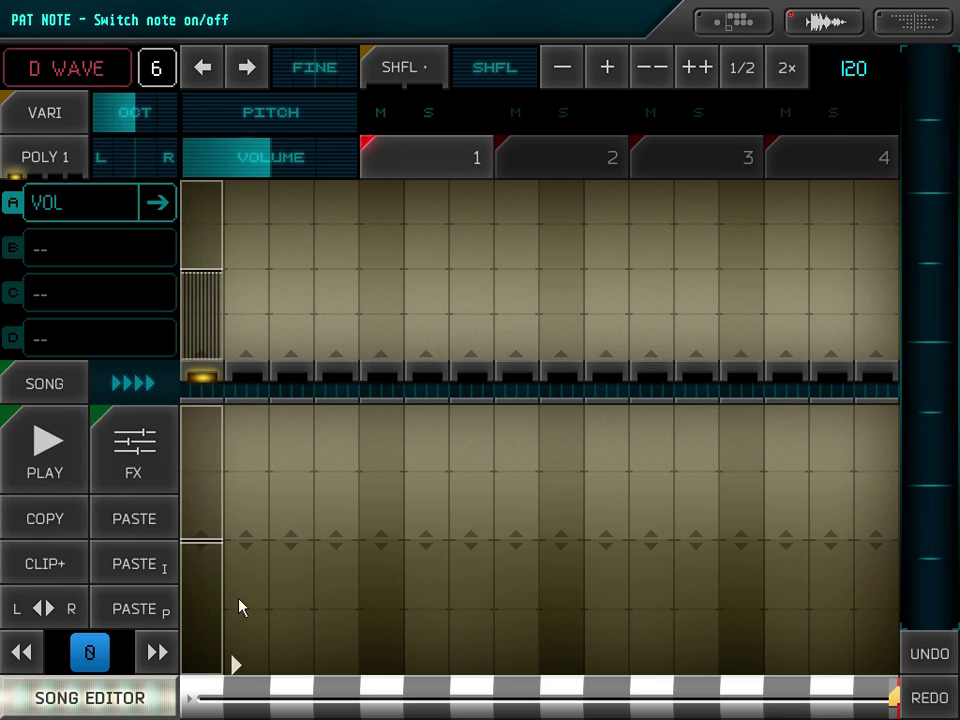
click(248, 622)
click(295, 546)
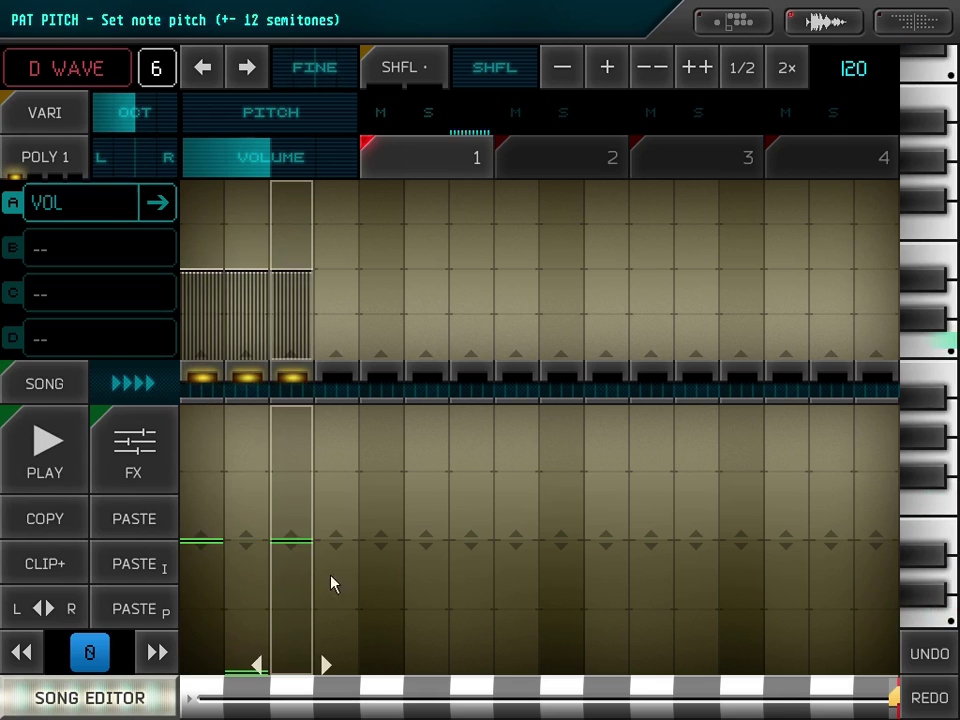
click(338, 672)
click(390, 546)
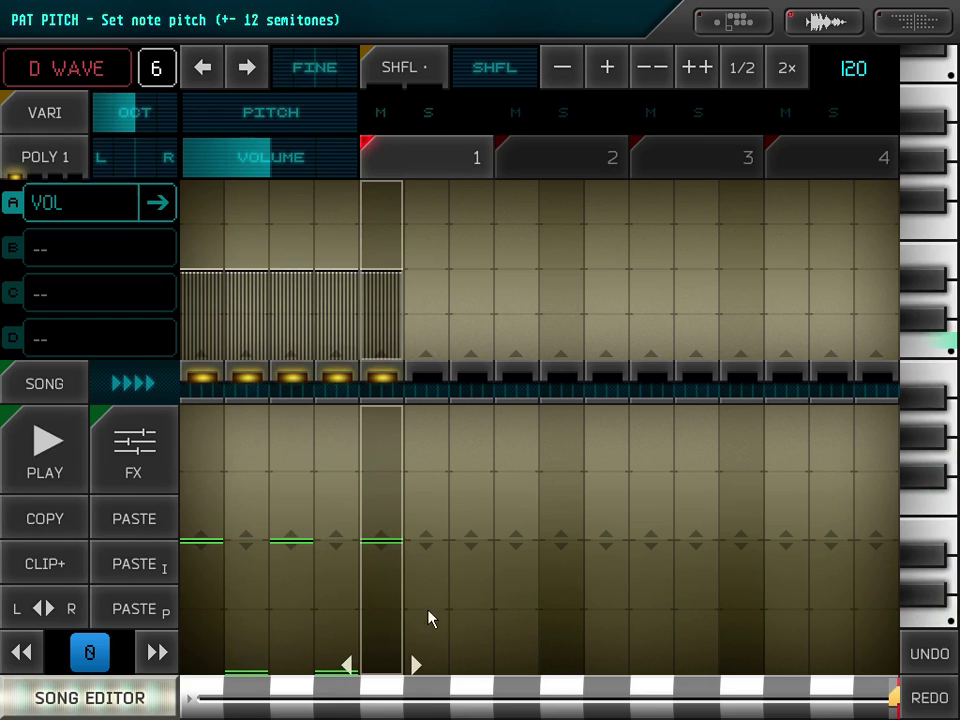
click(426, 672)
click(472, 546)
click(516, 672)
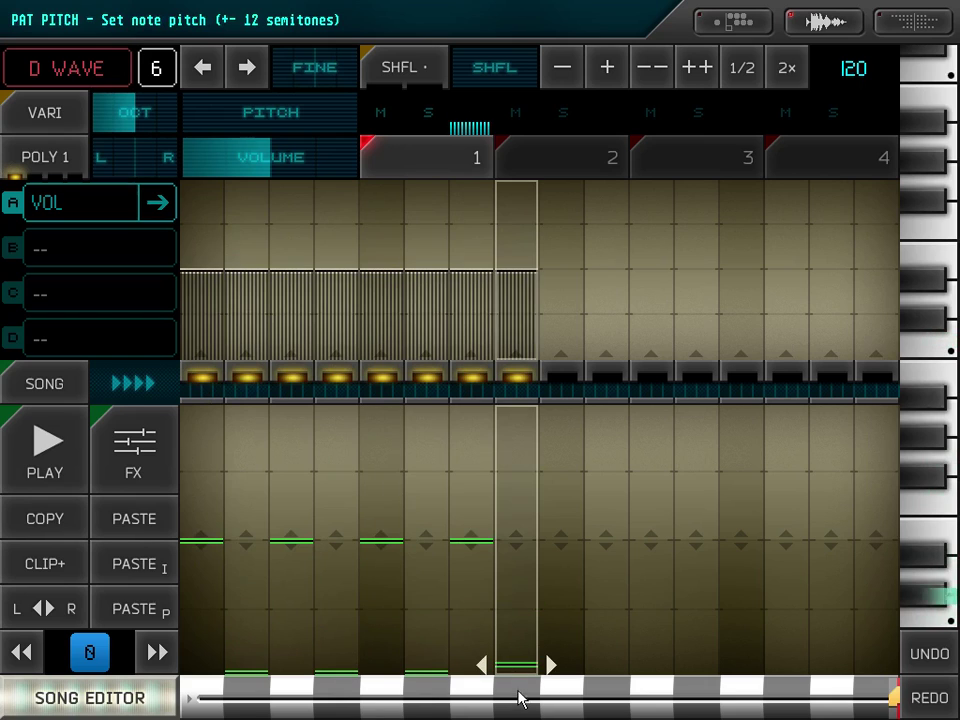
click(520, 569)
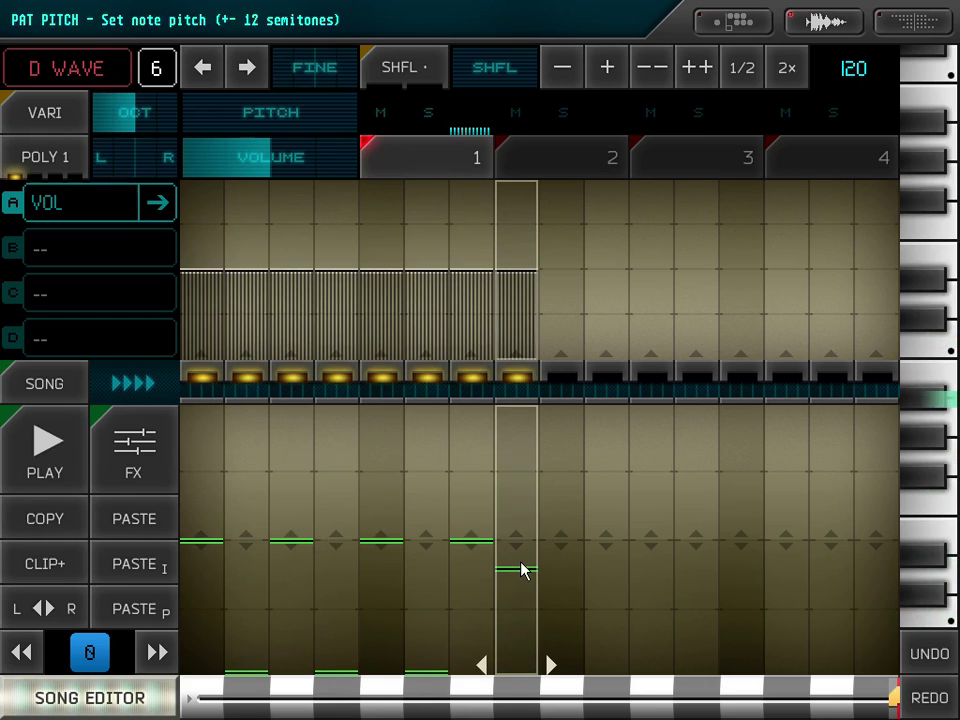
Fill steps 9–16 the same way, with rising notes on steps 15 and 16, and play the clip
click(562, 545)
click(607, 672)
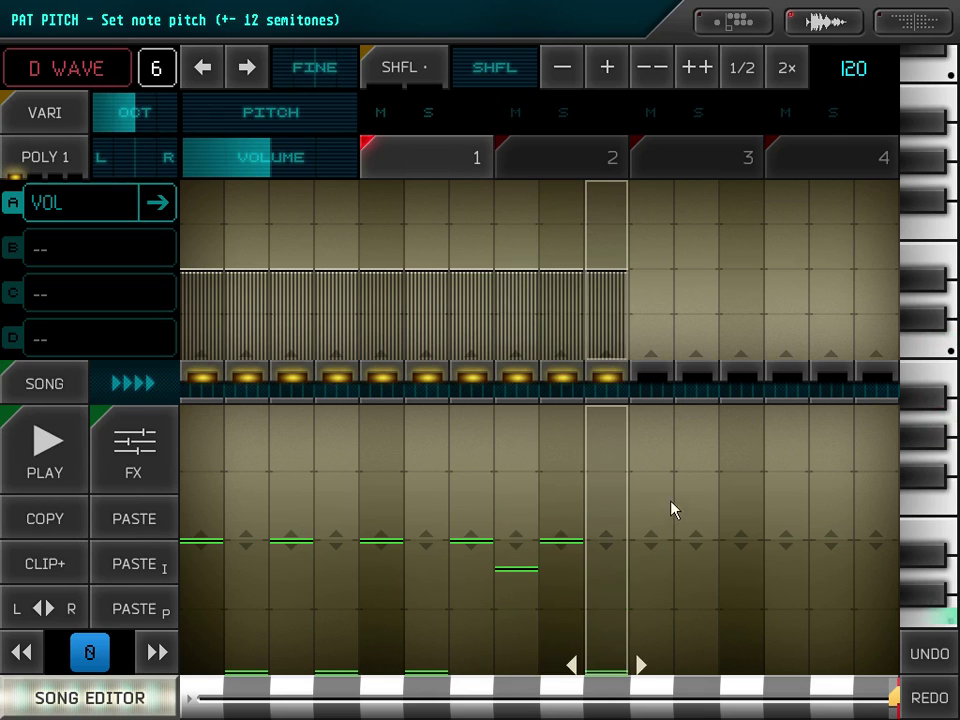
click(663, 549)
click(697, 670)
click(745, 543)
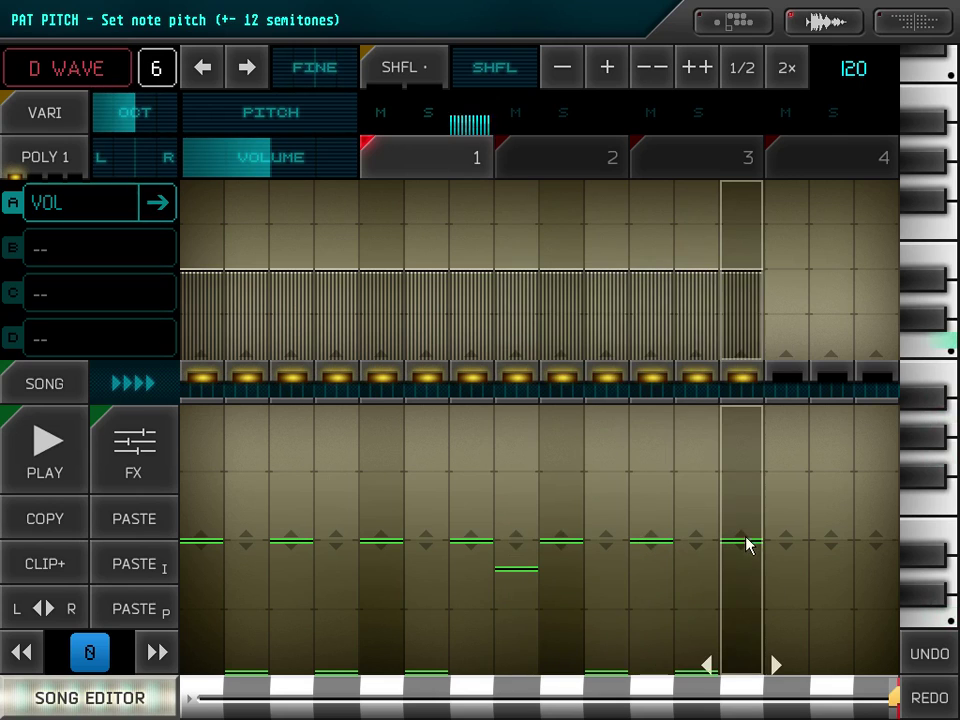
click(790, 658)
click(842, 516)
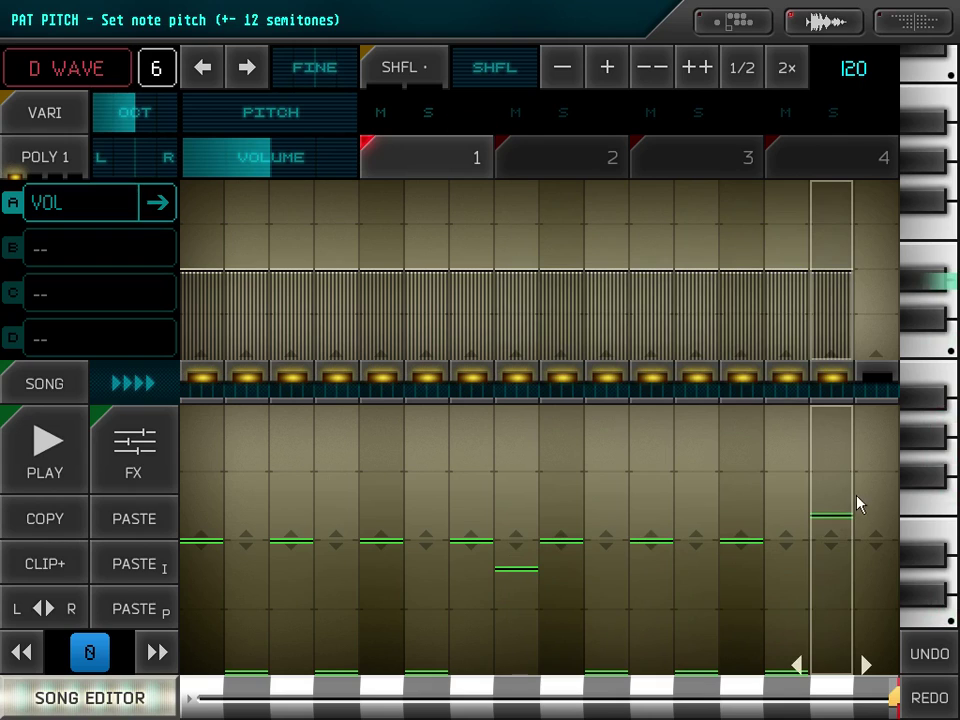
click(875, 496)
click(60, 462)
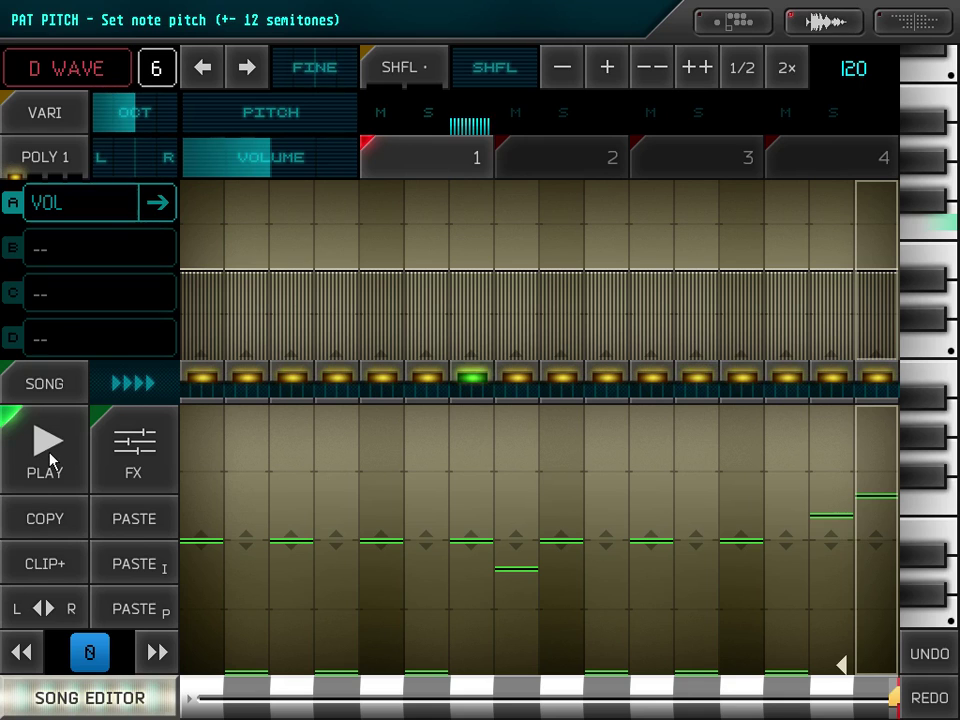
Fill song row 2 with blue clips 0, 0, 0, 1 and open the D WAVE clip for editing
click(118, 700)
drag(619, 364, 86, 568)
click(127, 566)
click(184, 567)
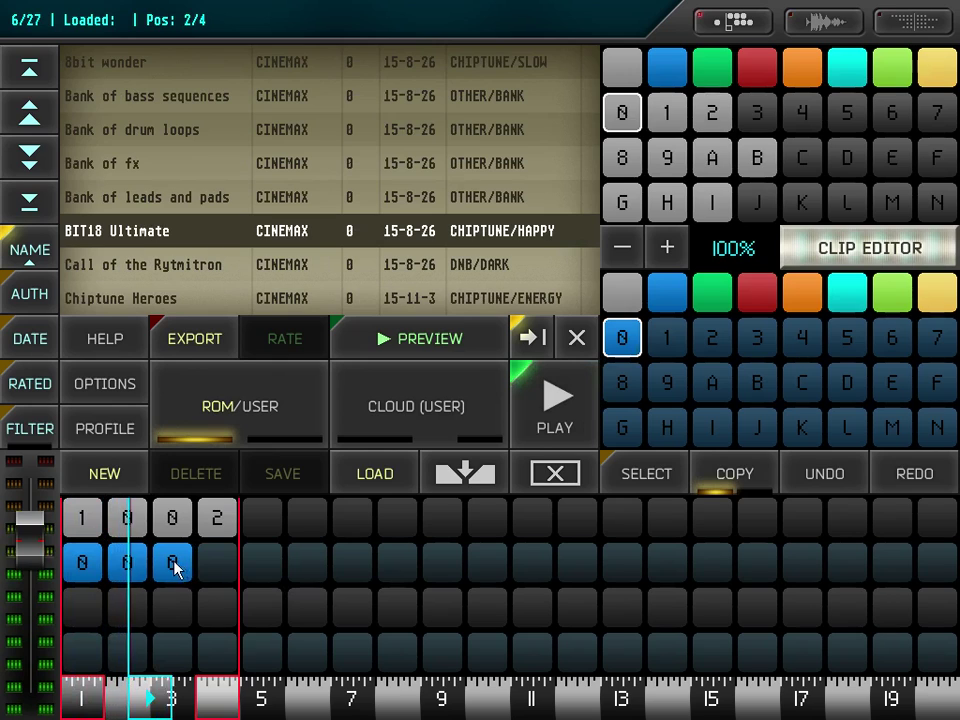
click(670, 341)
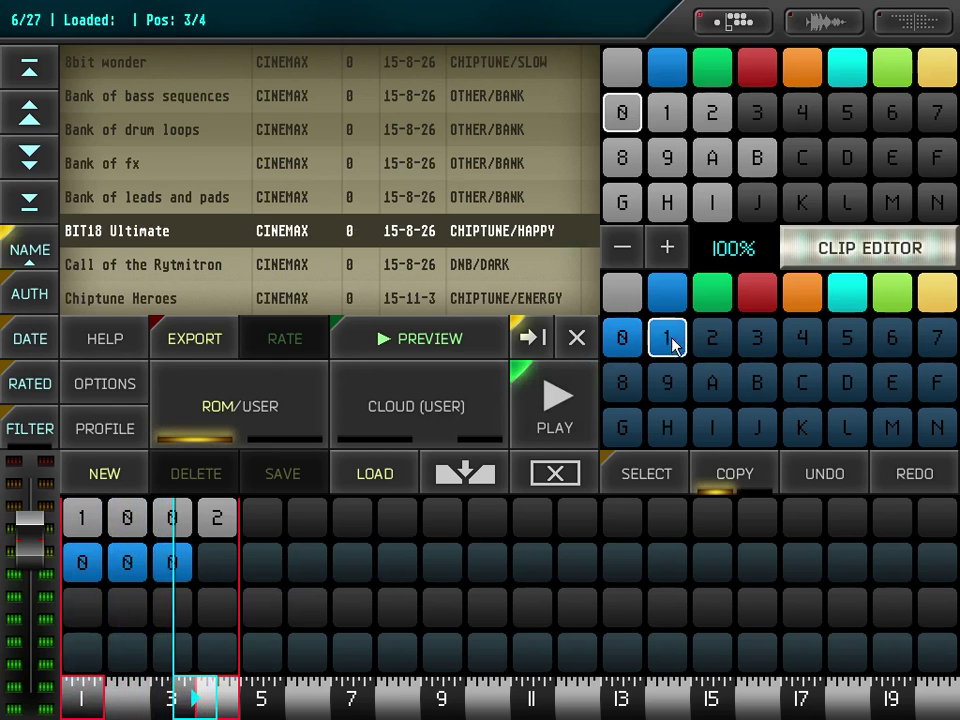
drag(672, 345, 251, 561)
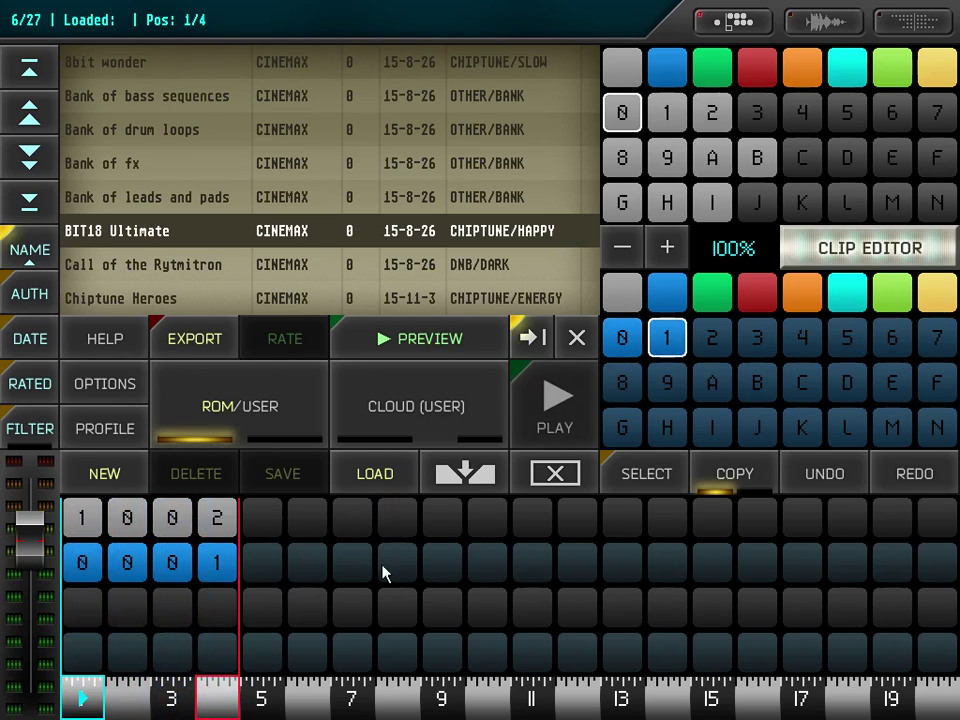
click(818, 252)
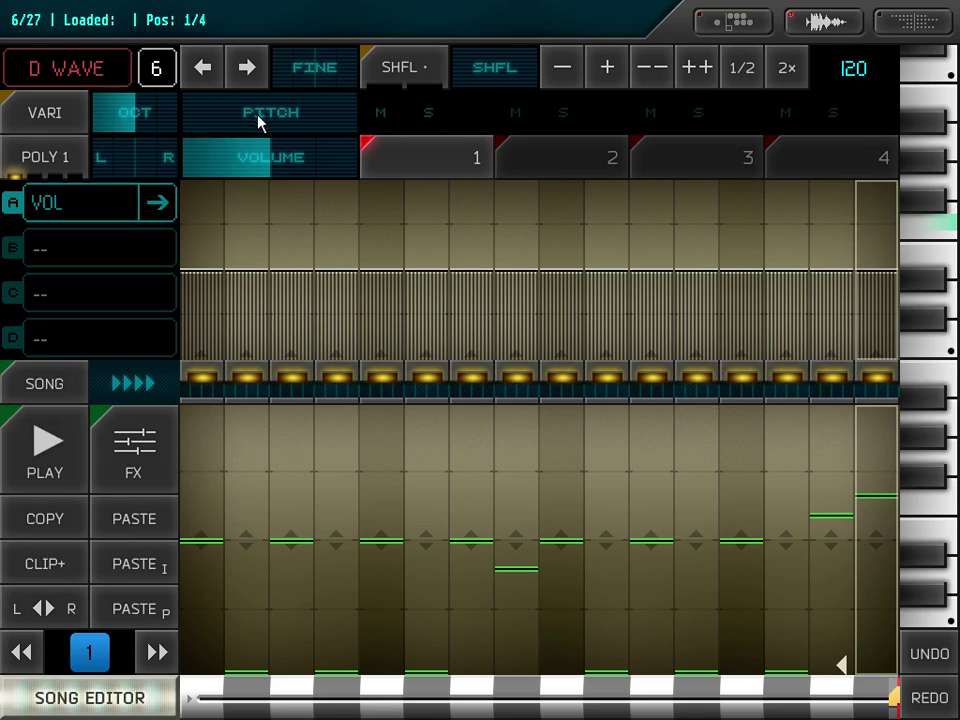
Lower the D WAVE instrument's pitch and octave, previewing the change
drag(258, 122, 241, 118)
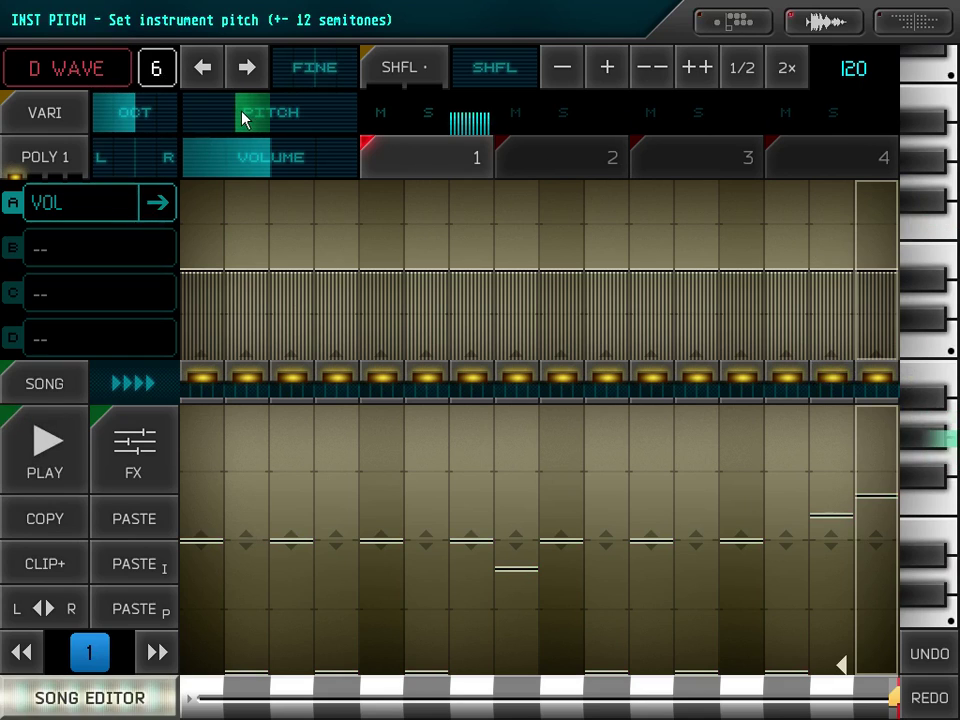
click(45, 442)
click(45, 442)
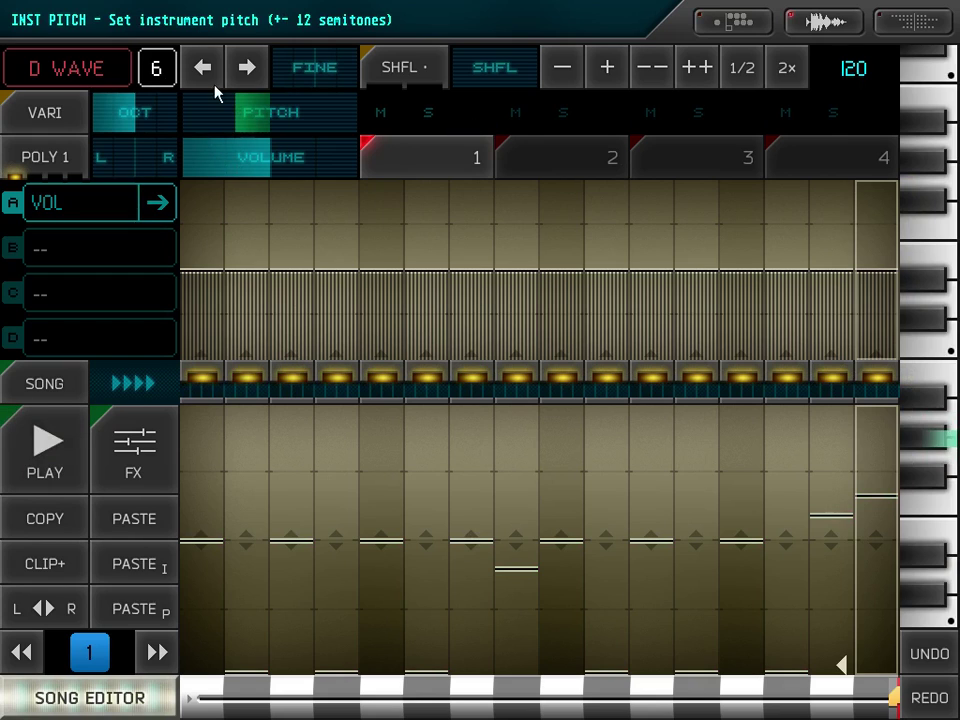
click(262, 166)
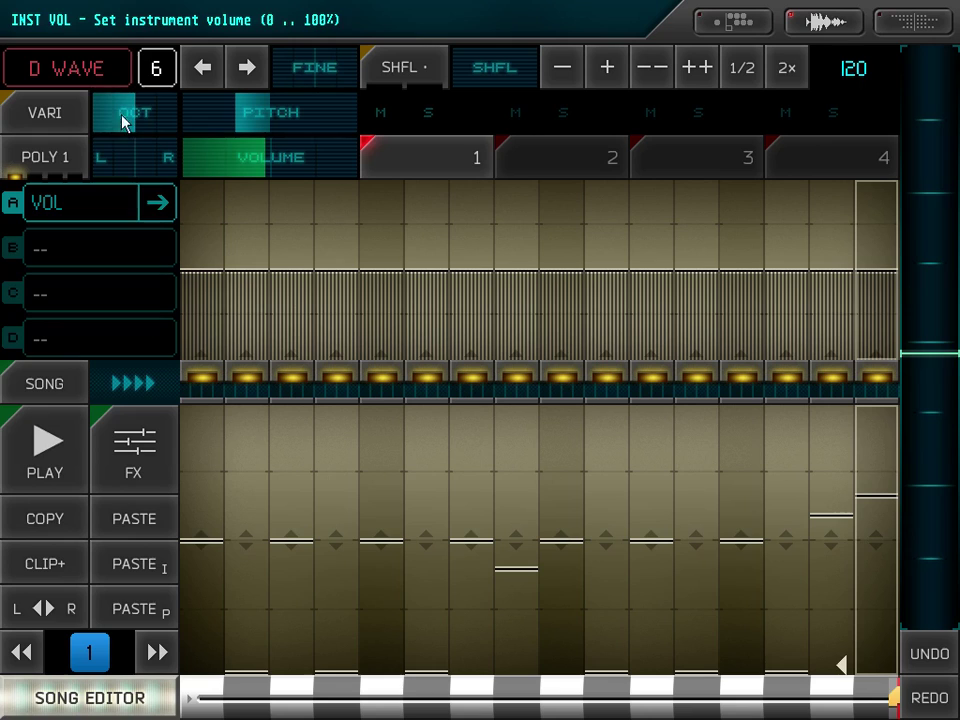
click(168, 120)
drag(168, 120, 140, 122)
Set the D WAVE fine tune and pan just left of centre, then select step 8
click(317, 78)
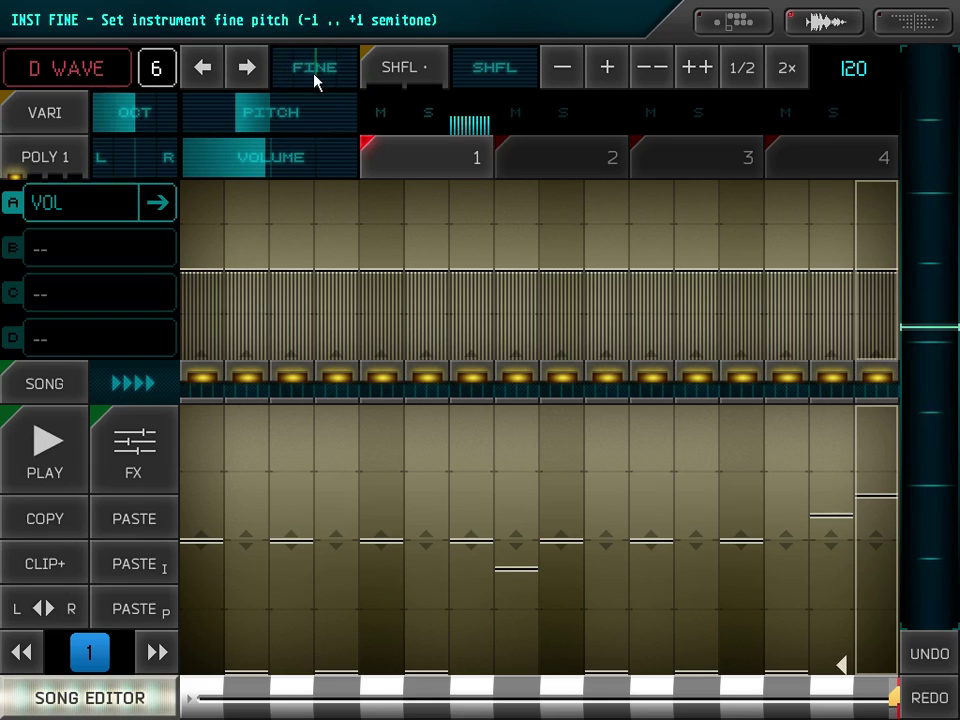
click(165, 162)
mouse_move(120, 170)
mouse_down()
mouse_move(94, 167)
mouse_move(136, 172)
mouse_up()
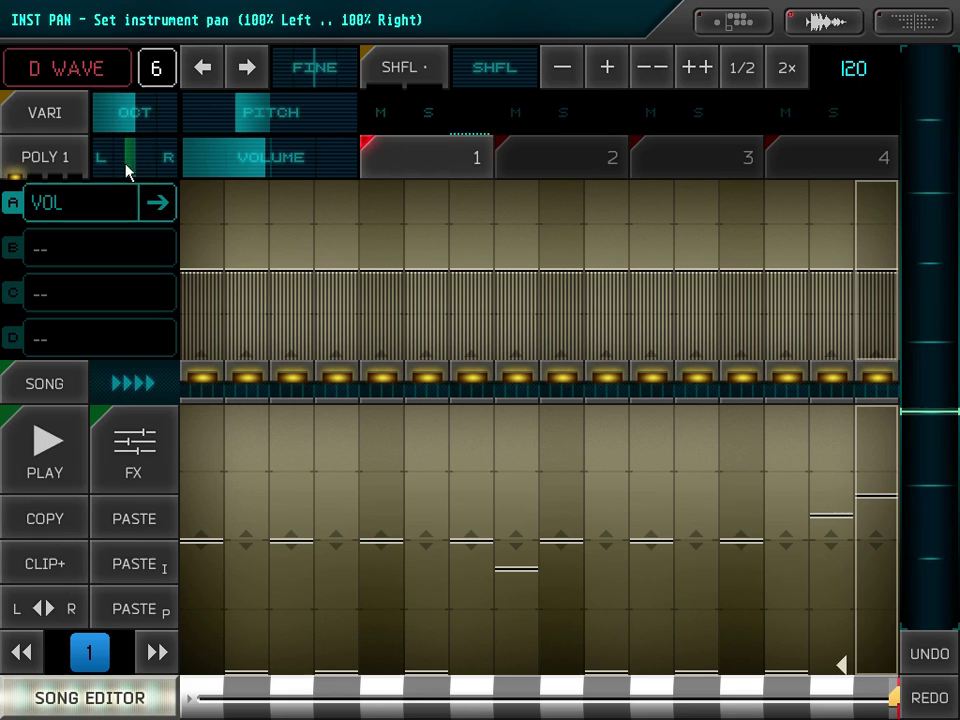
drag(119, 165, 113, 165)
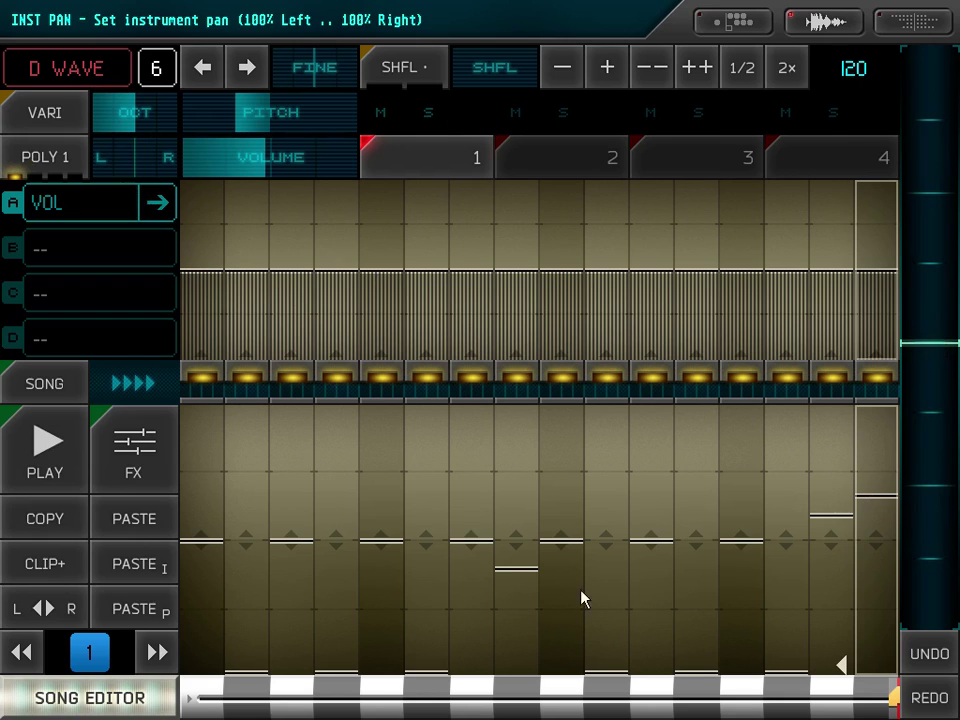
click(528, 577)
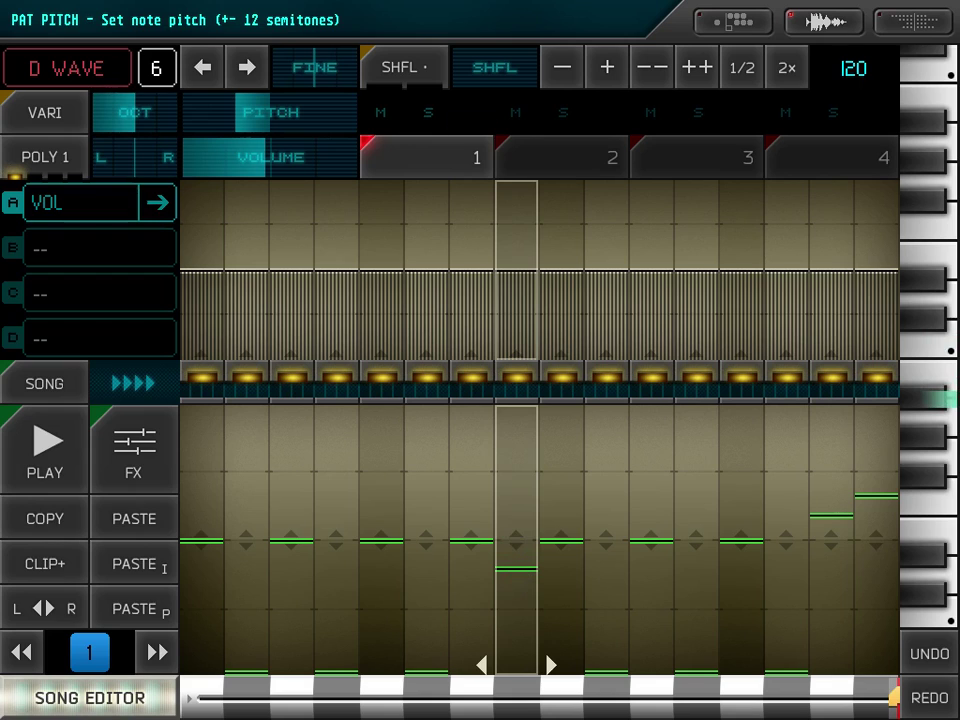
Try several pitches for step 8 of the D WAVE clip and settle on one
click(943, 358)
click(926, 154)
click(936, 354)
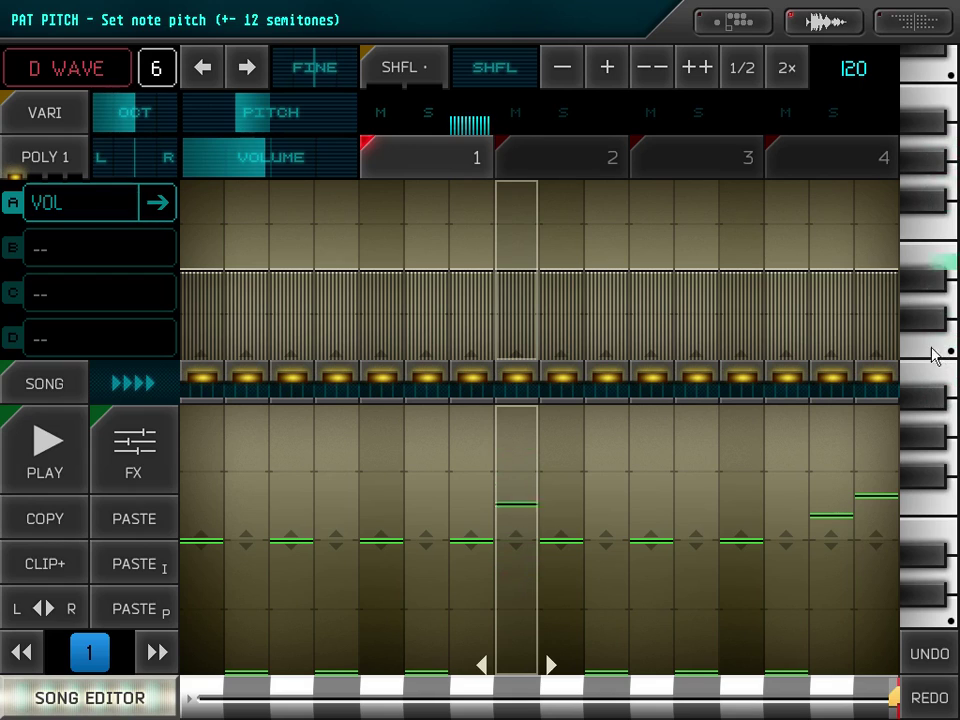
click(931, 410)
click(931, 434)
click(931, 405)
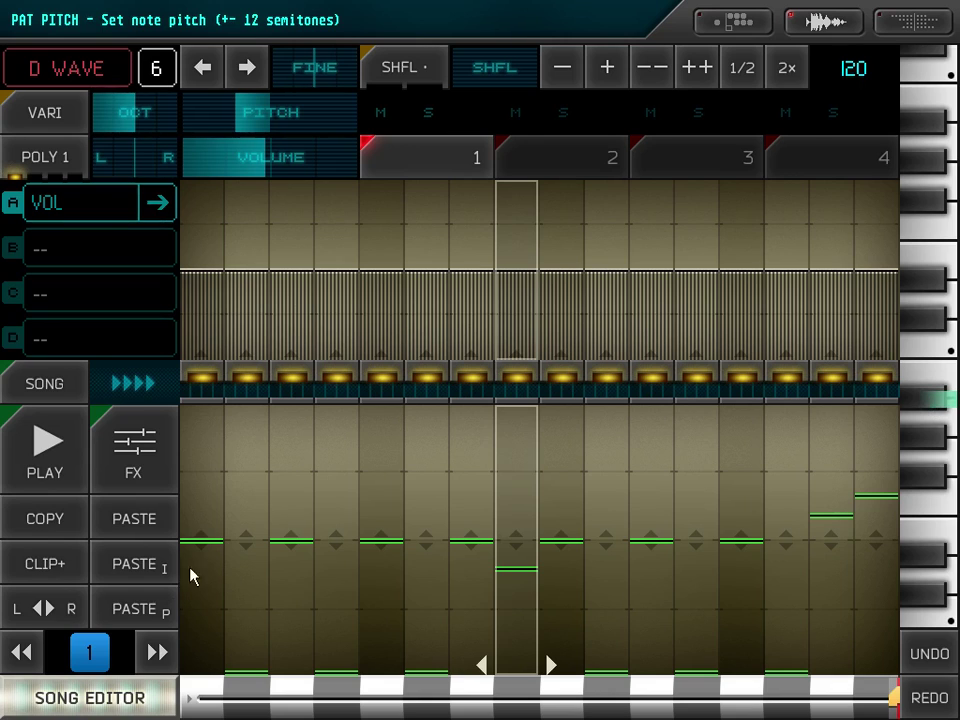
Raise step 9 well above the others and play the clip to check it
drag(572, 508, 567, 471)
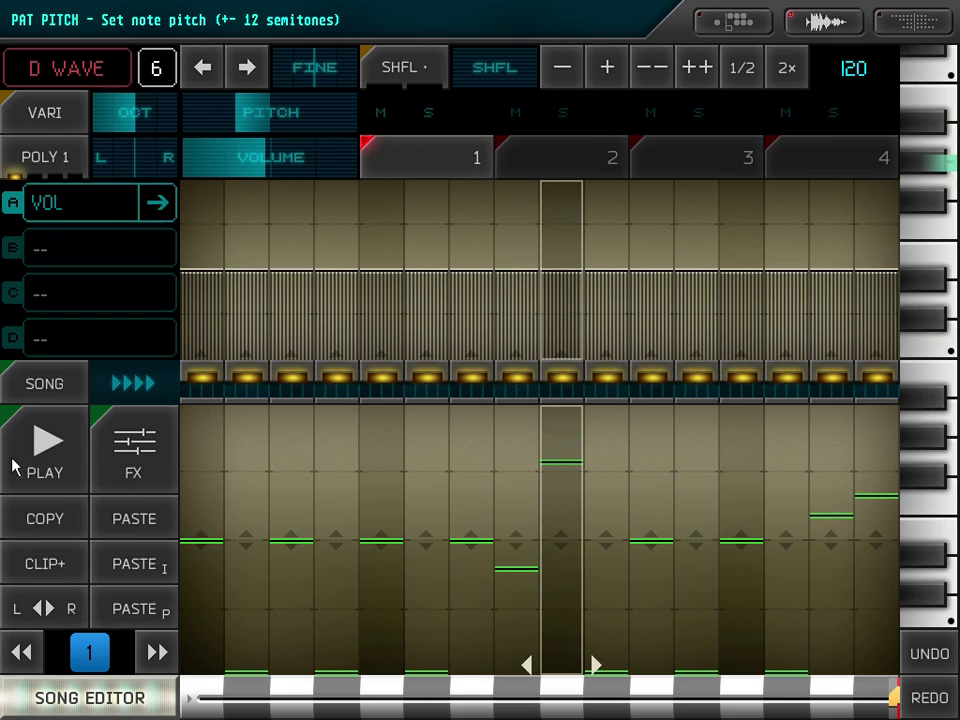
click(14, 467)
click(47, 463)
drag(578, 461, 578, 452)
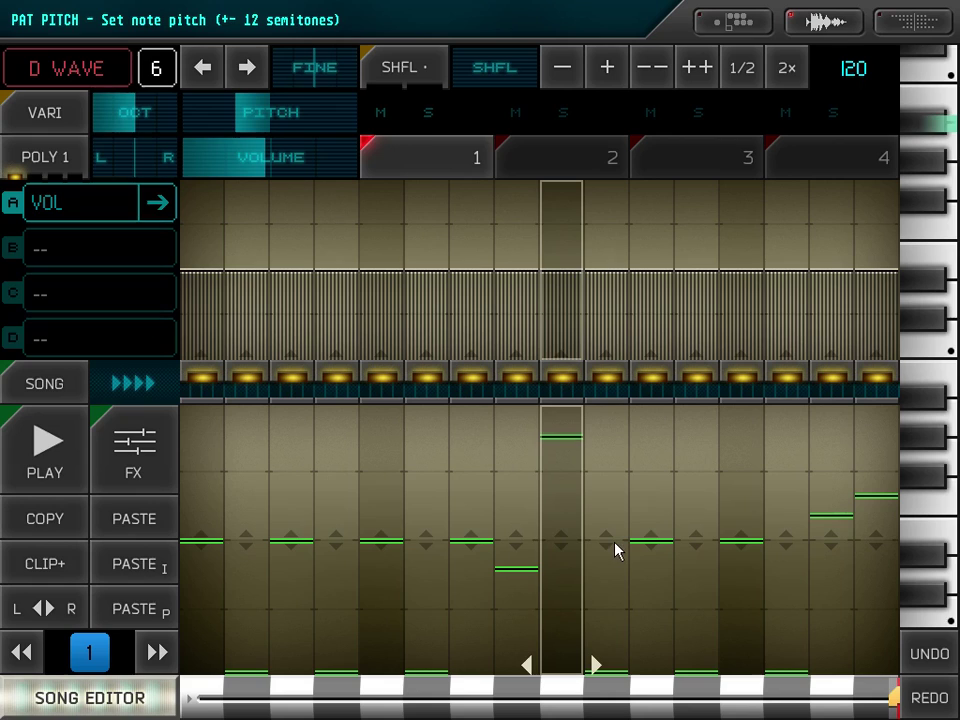
Alternate low and high notes on steps 10–15, with step 16 highest
click(600, 578)
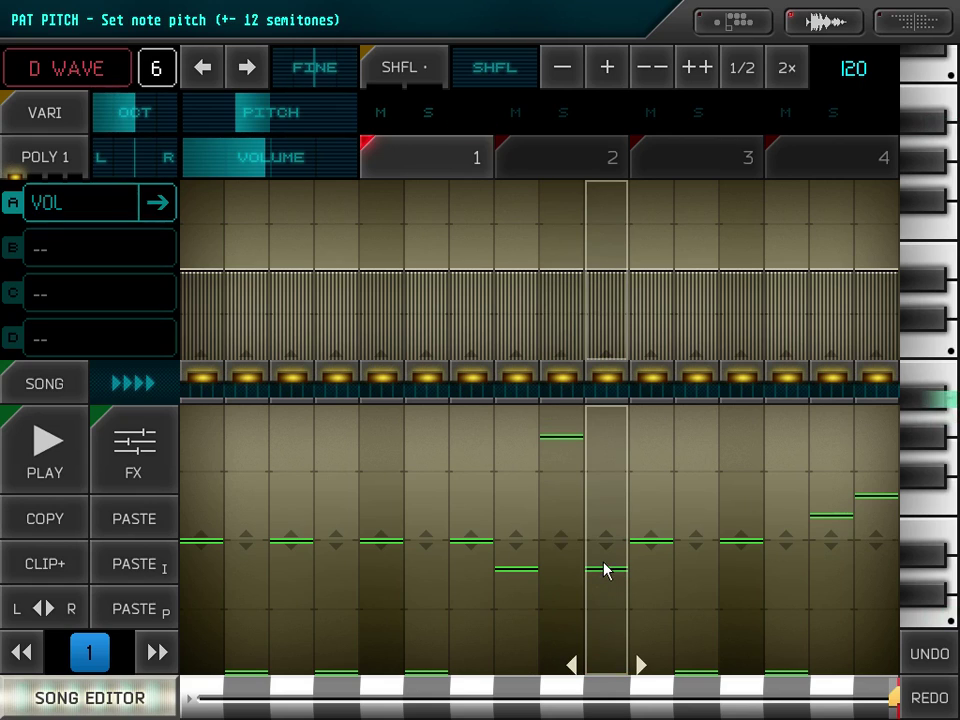
click(655, 442)
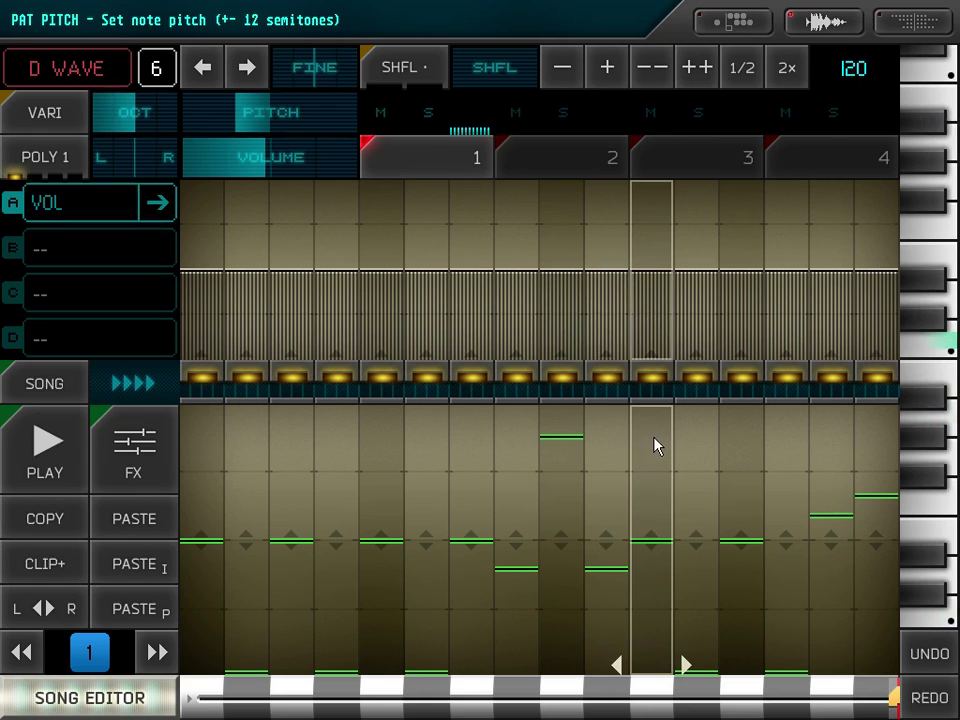
click(690, 570)
click(752, 436)
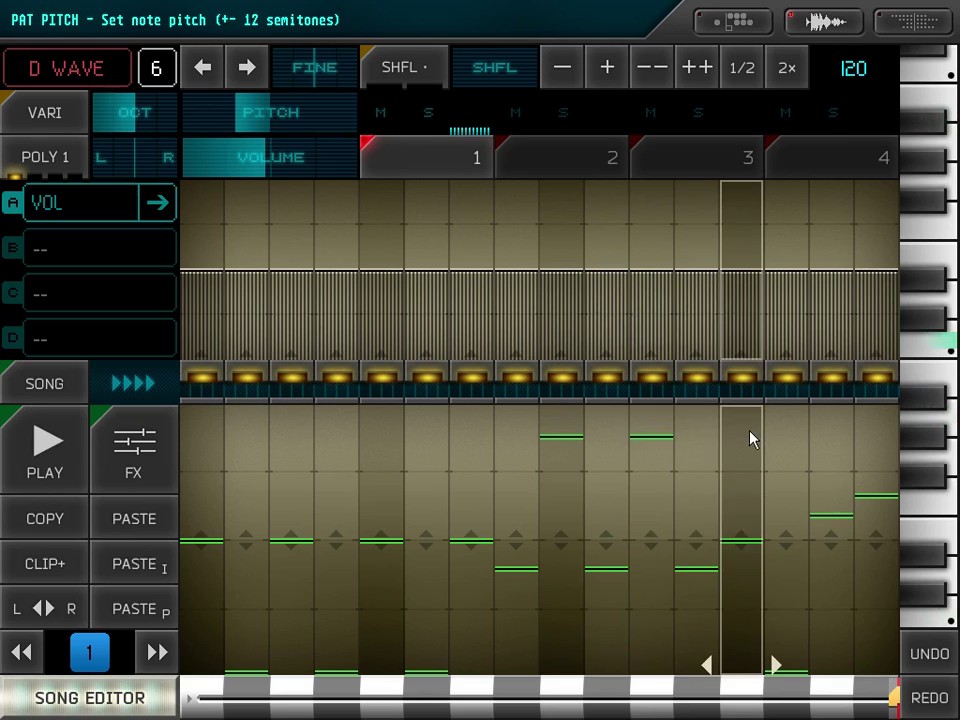
click(785, 568)
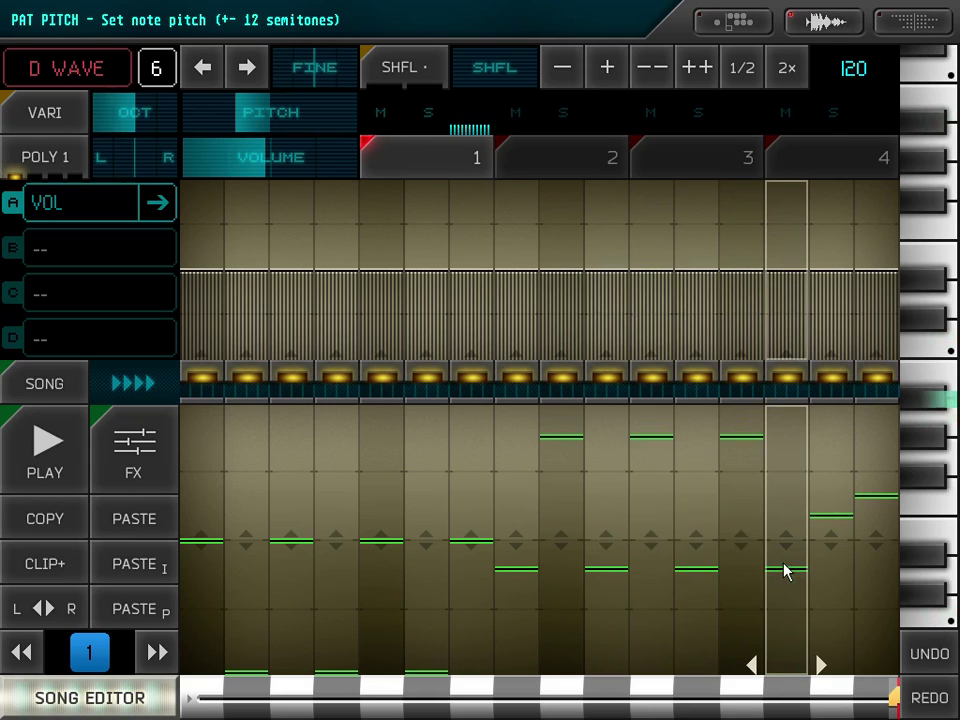
click(831, 440)
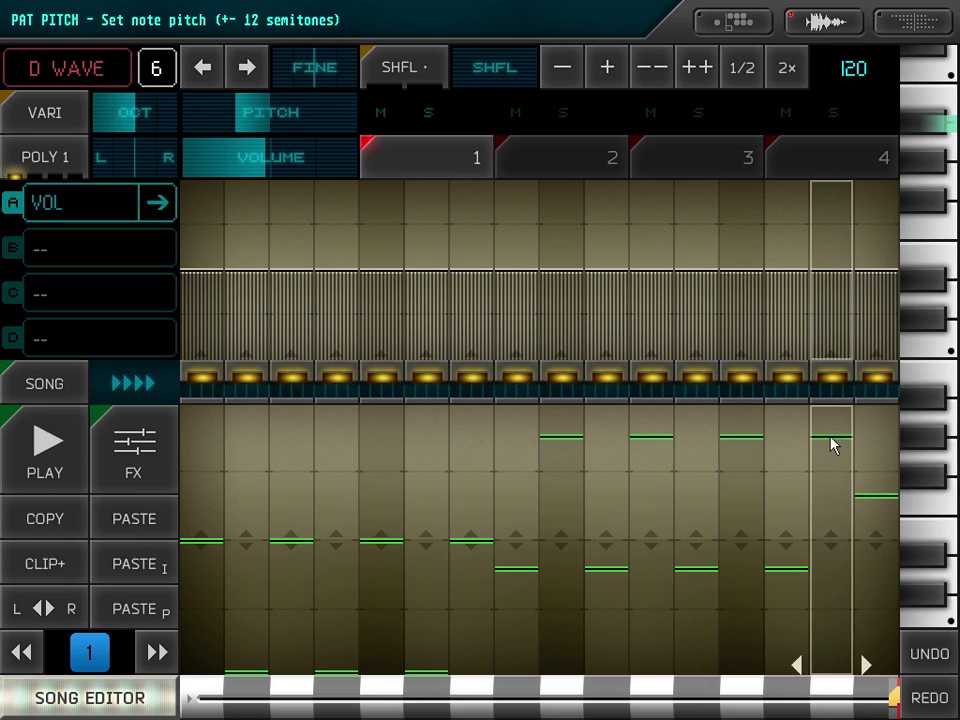
click(869, 426)
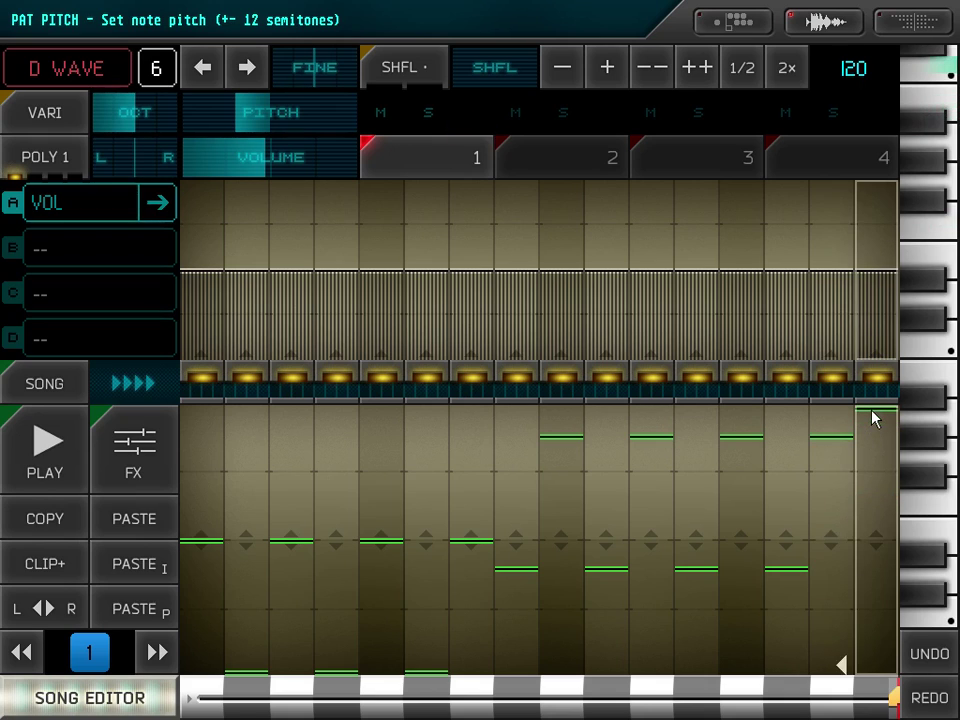
click(872, 428)
click(831, 448)
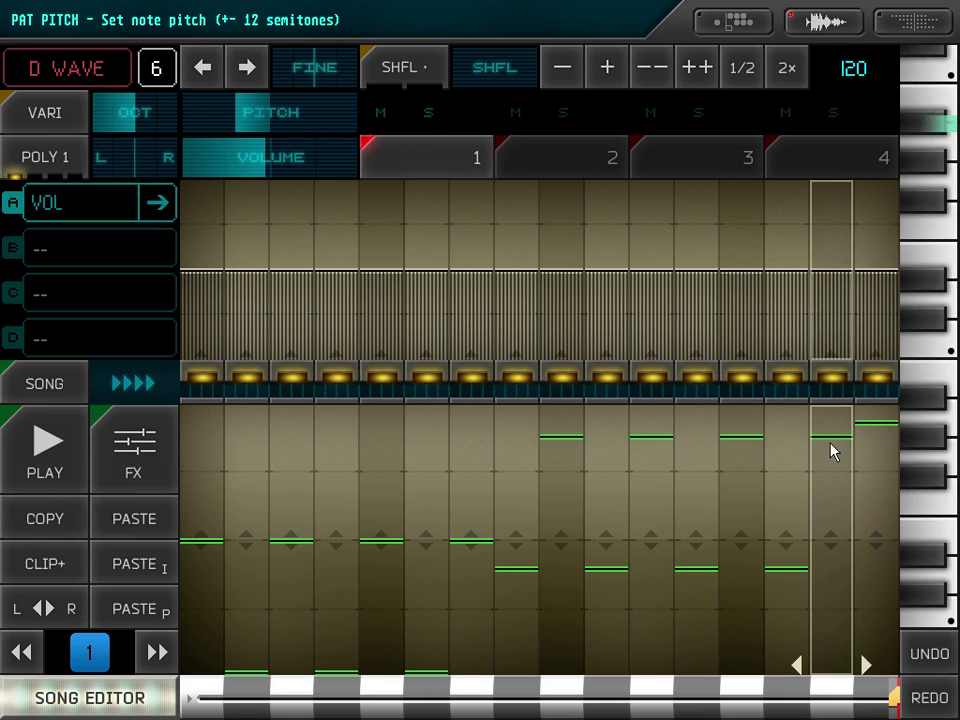
Lower the high notes on steps 13, 11 and 9 slightly, and retune steps 8 and 10
click(742, 452)
click(742, 452)
click(656, 454)
click(656, 459)
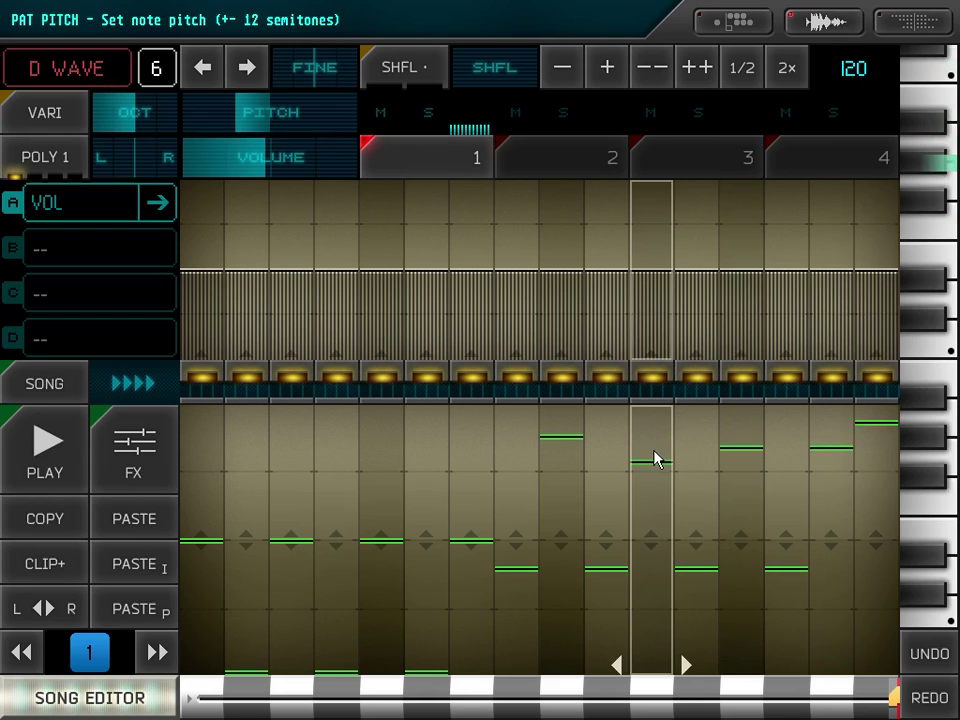
click(562, 459)
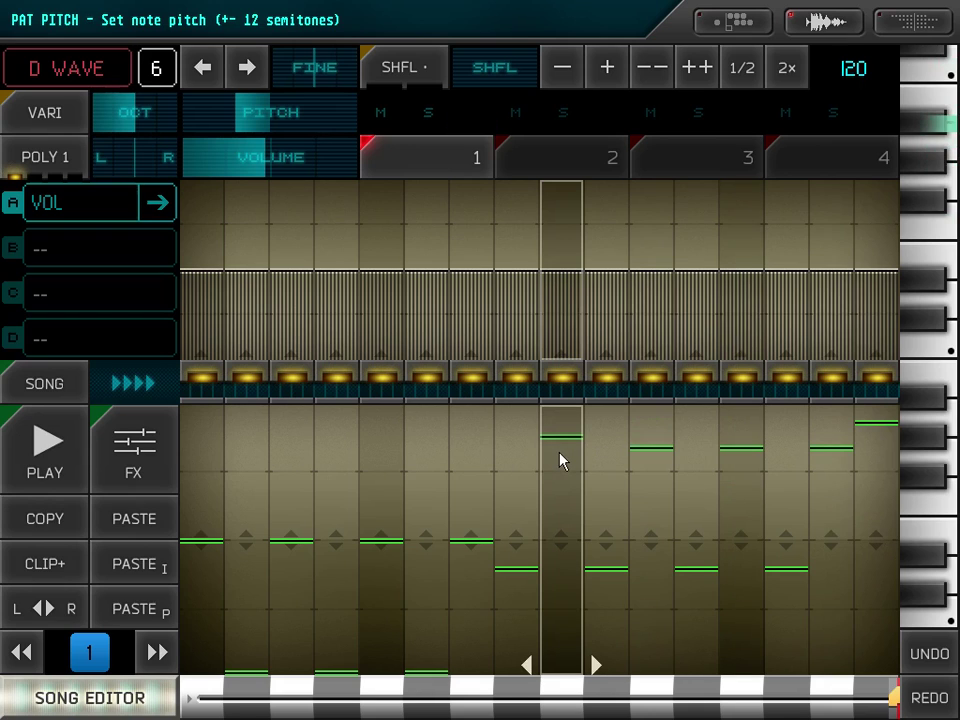
click(560, 461)
click(515, 573)
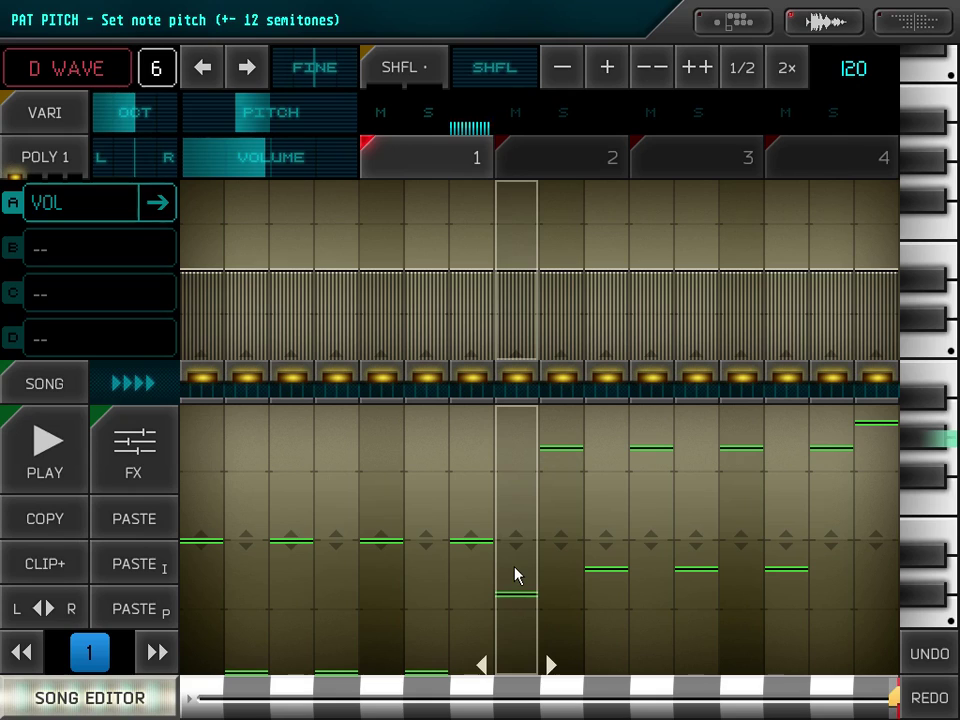
click(516, 574)
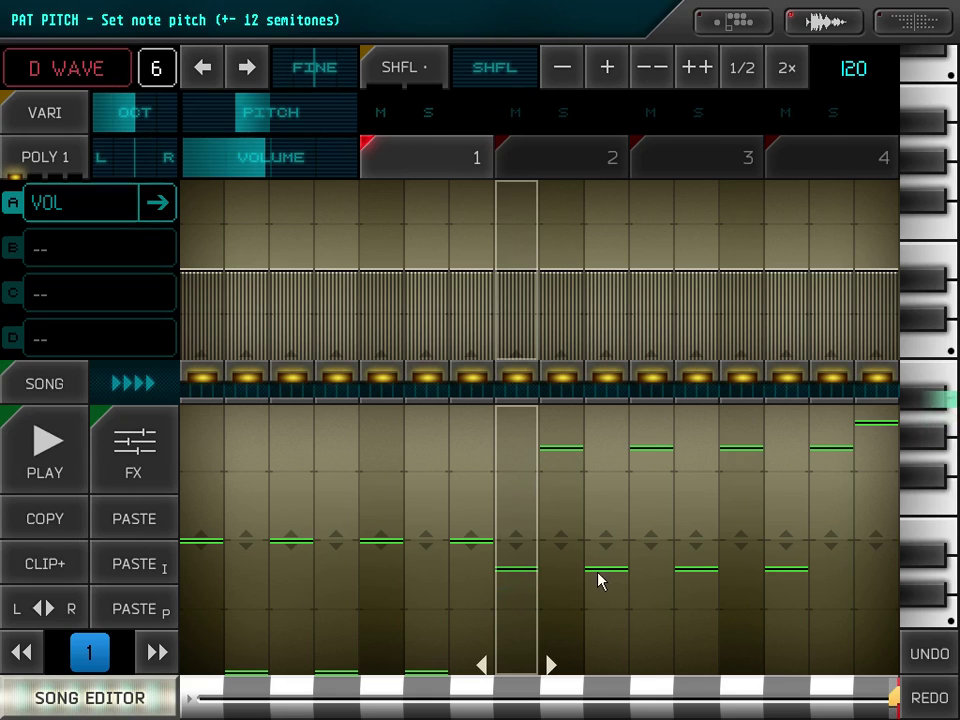
click(598, 579)
click(594, 579)
Give steps 8, 10, 12 and 14 one shared low pitch, then play-check and return to the song
click(508, 583)
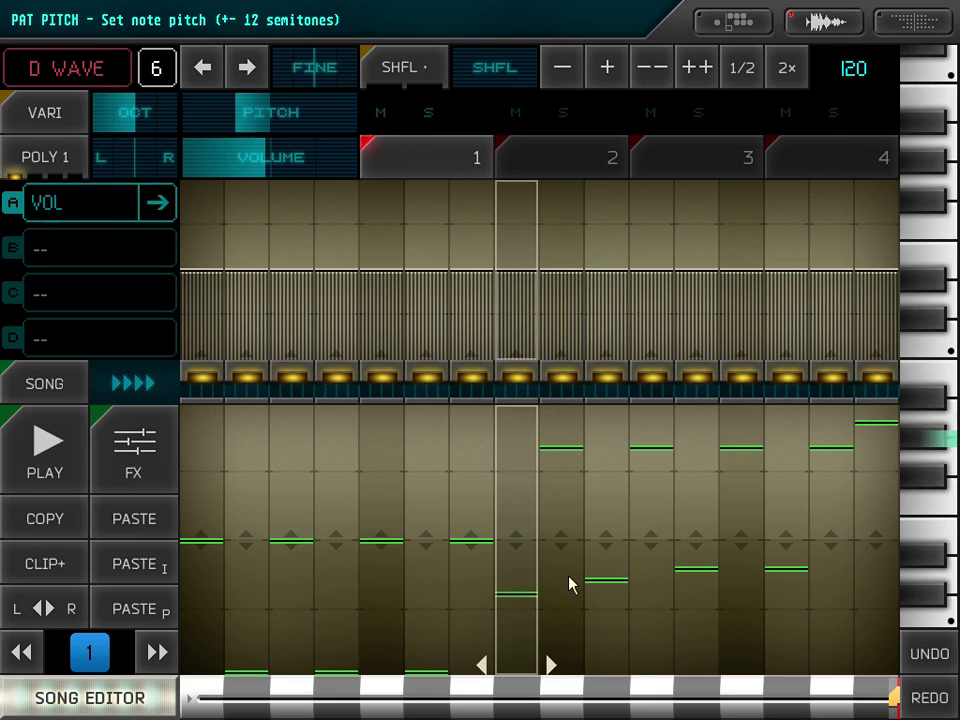
click(520, 589)
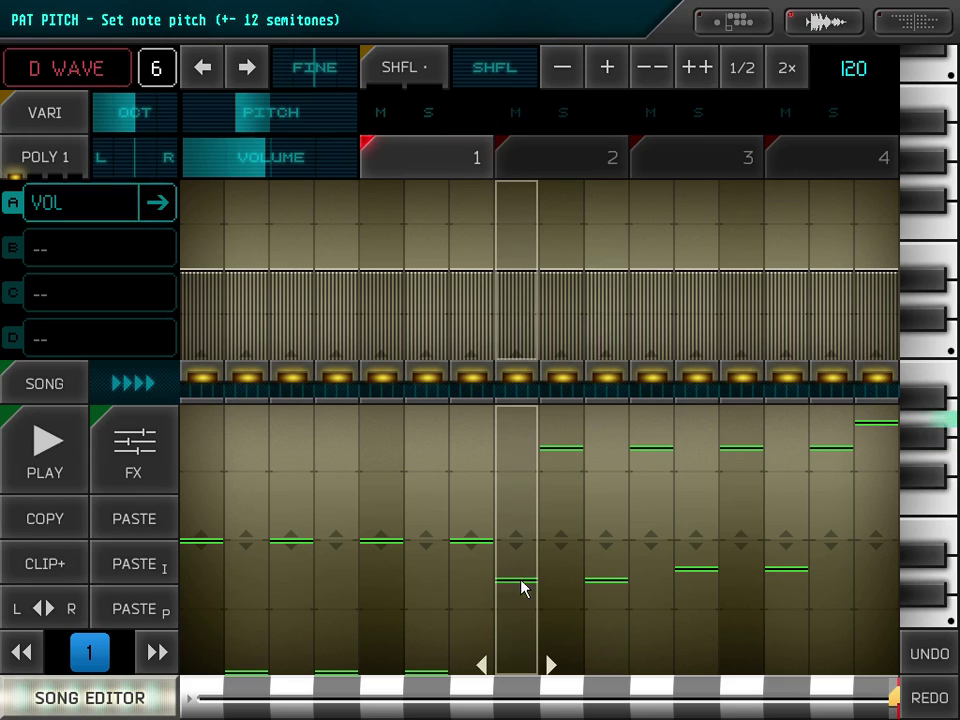
click(700, 592)
click(793, 583)
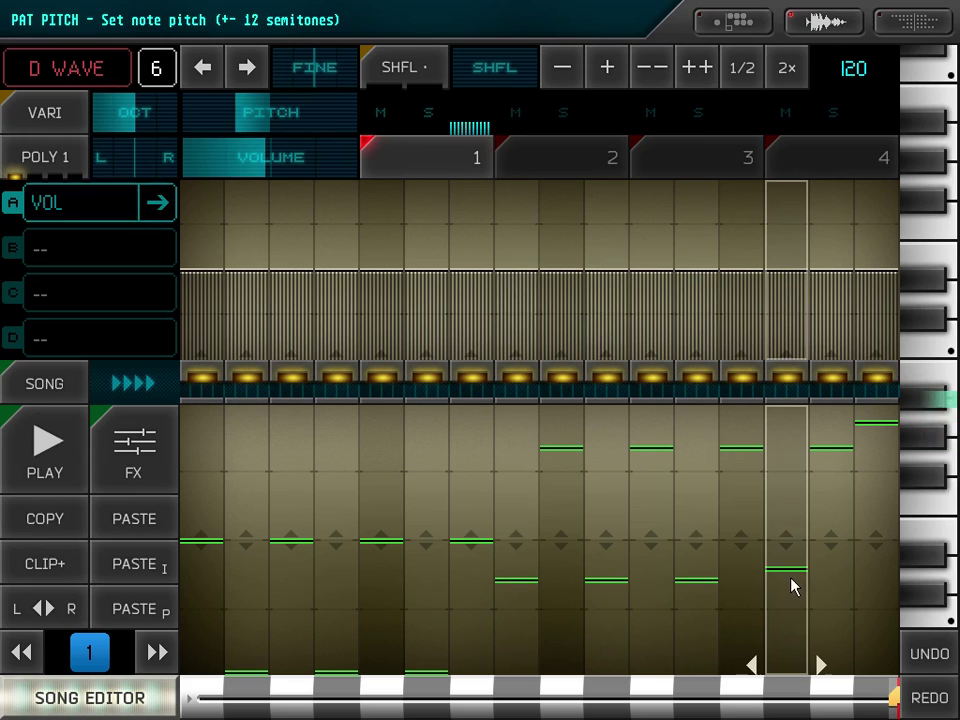
click(77, 478)
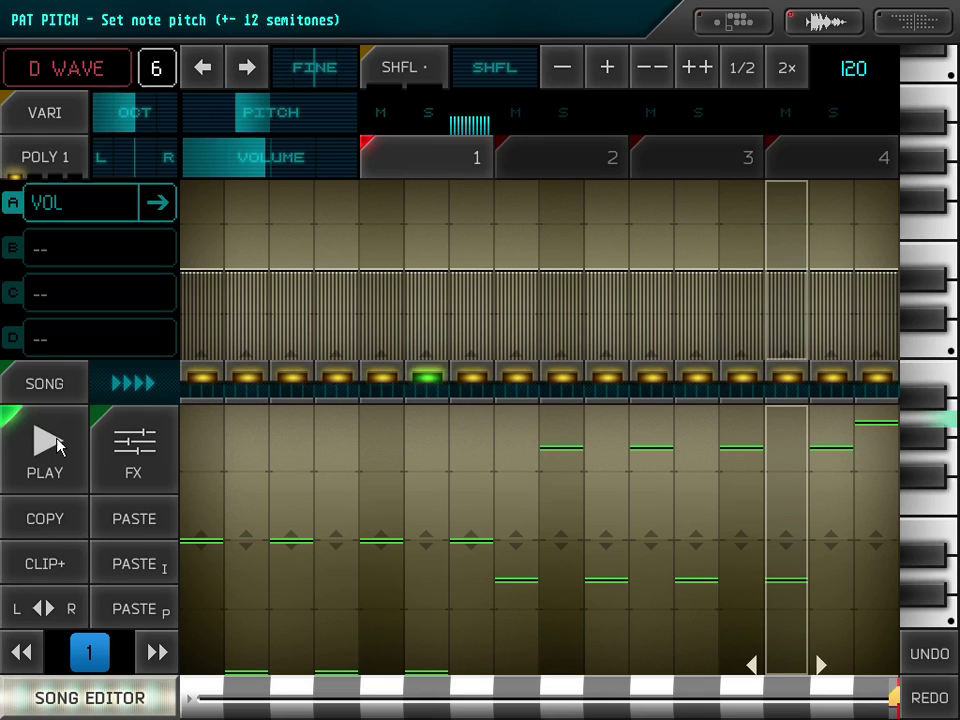
click(55, 449)
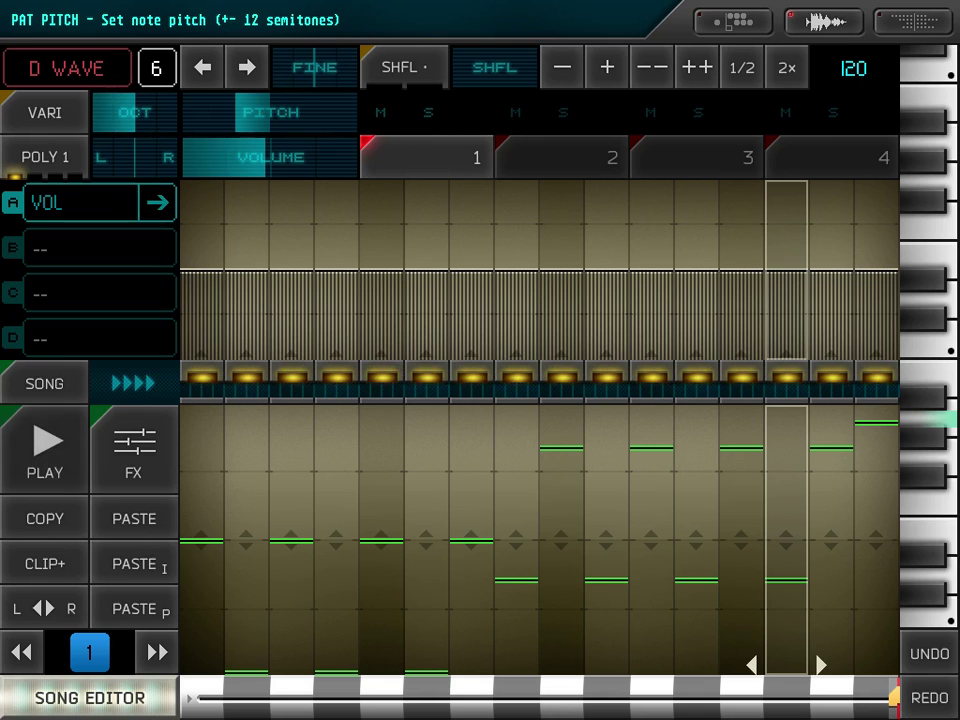
click(115, 705)
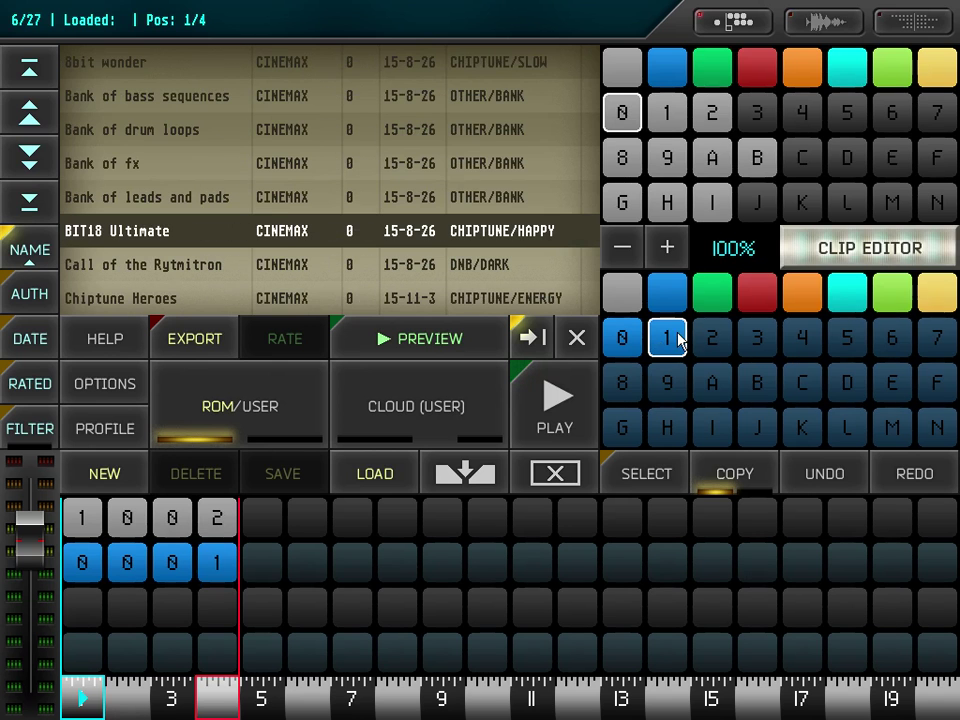
Play the song loop once, then open empty green clip 0 in the clip editor
click(577, 424)
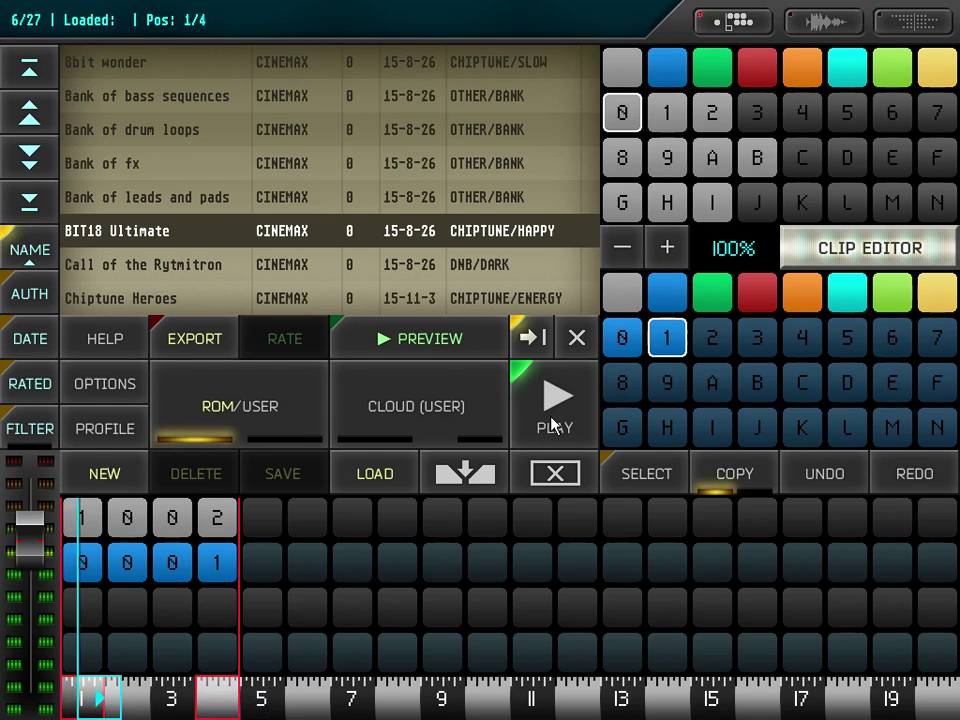
click(556, 424)
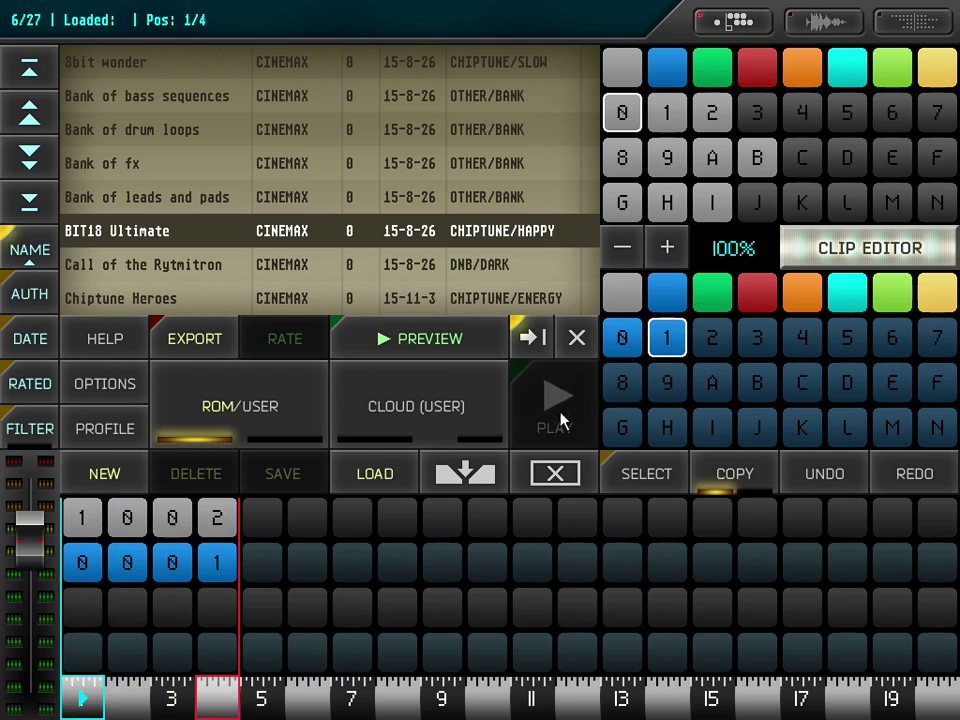
click(714, 292)
click(621, 343)
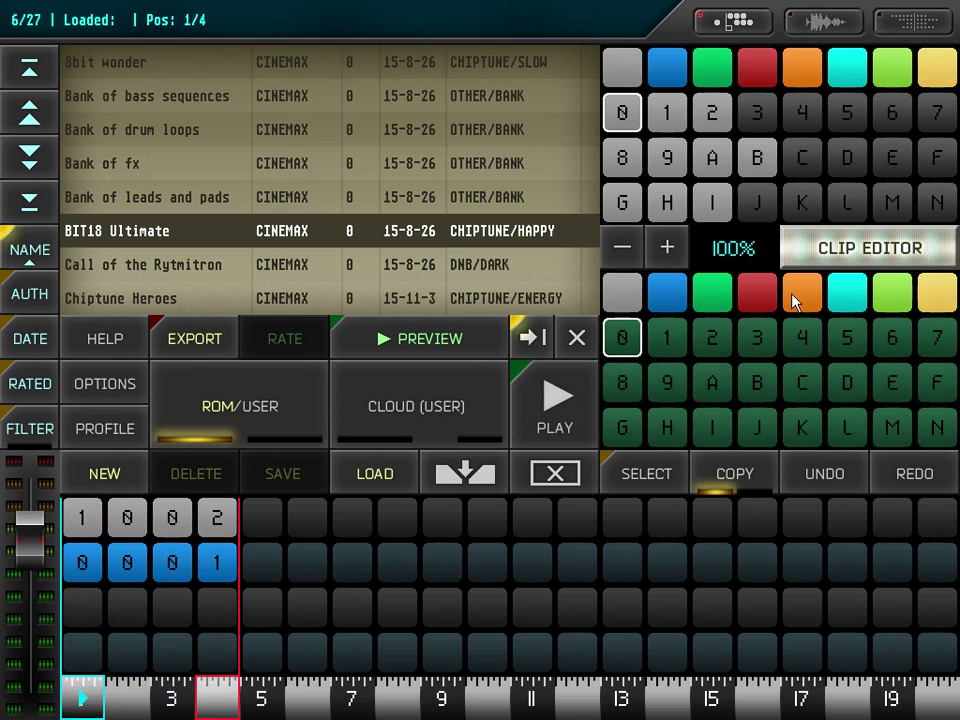
click(621, 343)
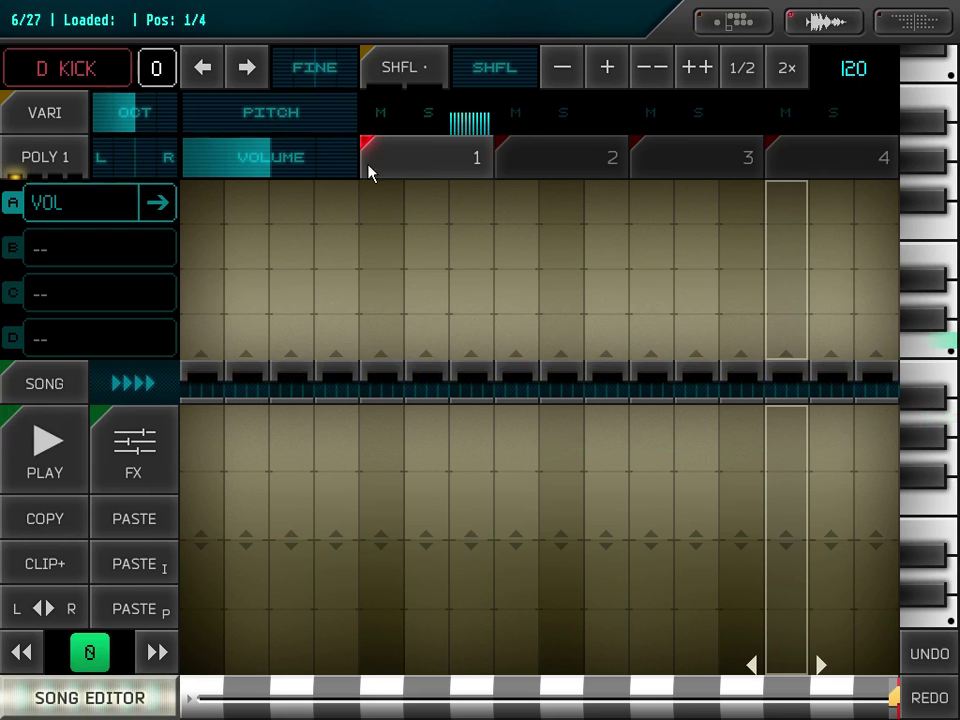
Switch green clip 0's instrument to D WAVE and add a note on step 1
click(60, 70)
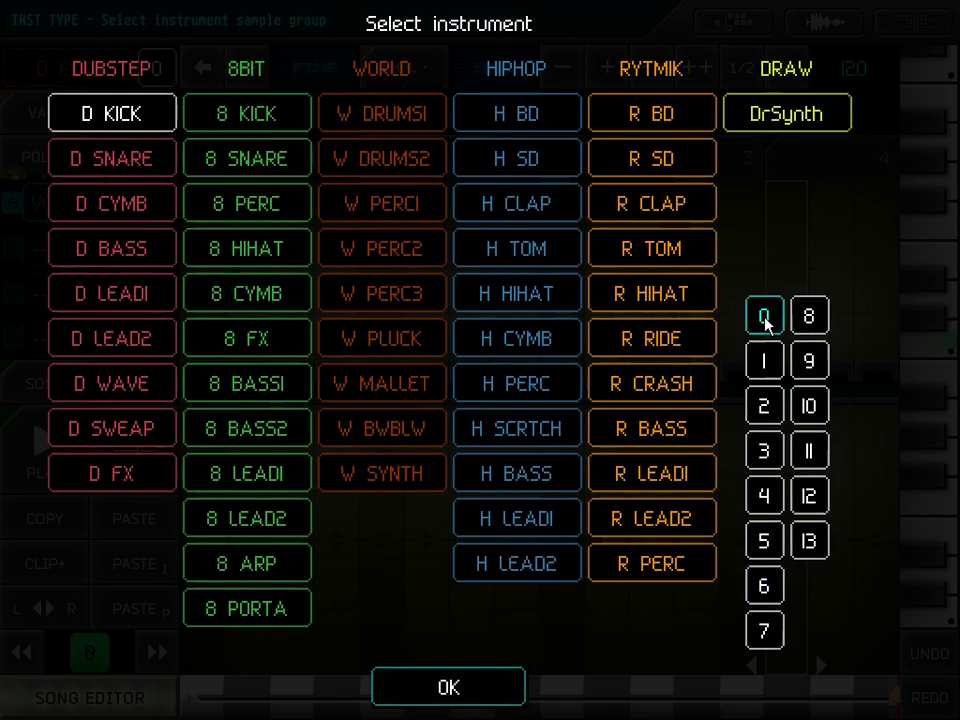
click(93, 383)
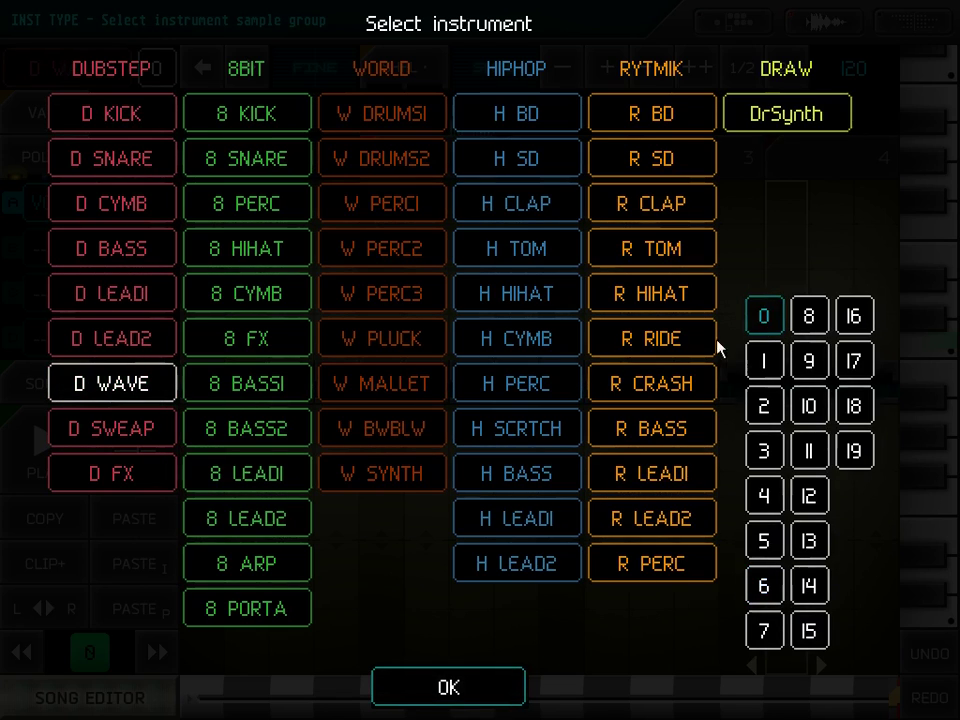
click(450, 687)
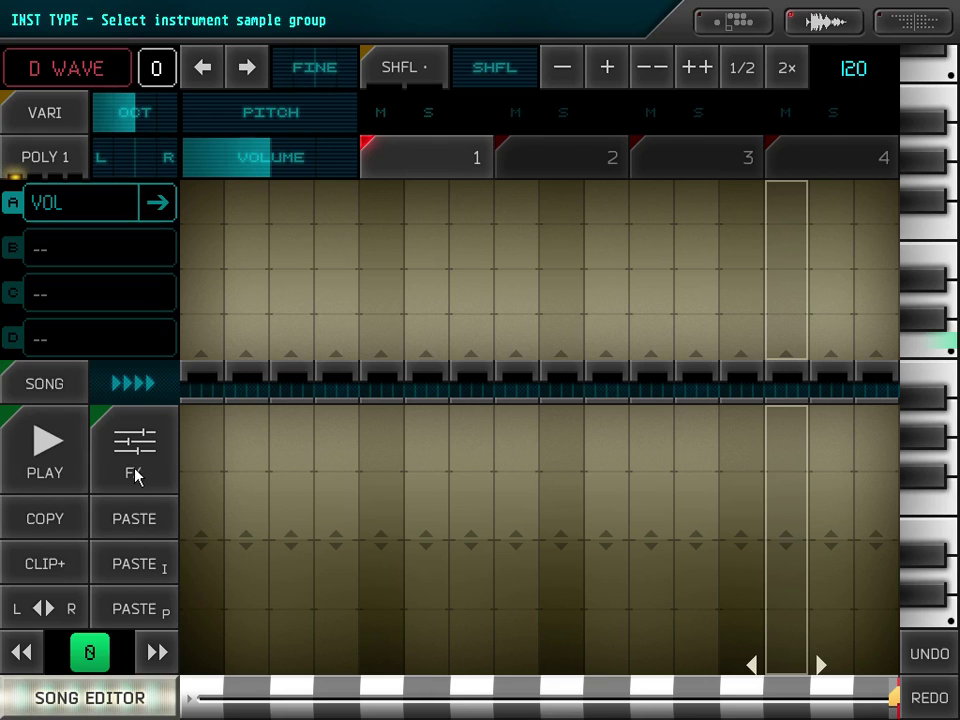
click(208, 636)
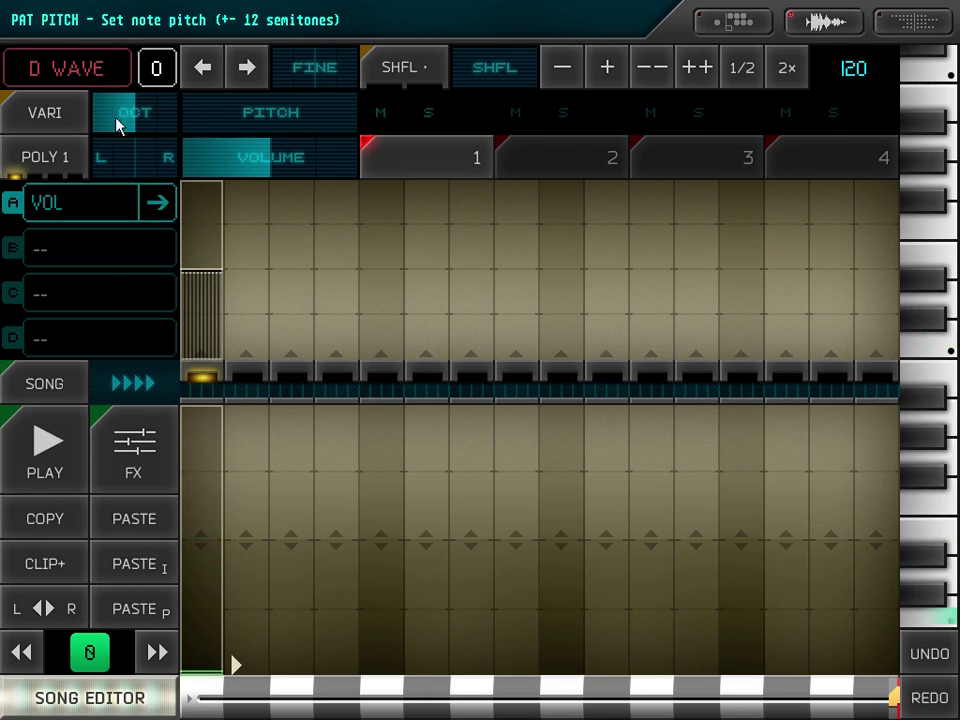
click(155, 121)
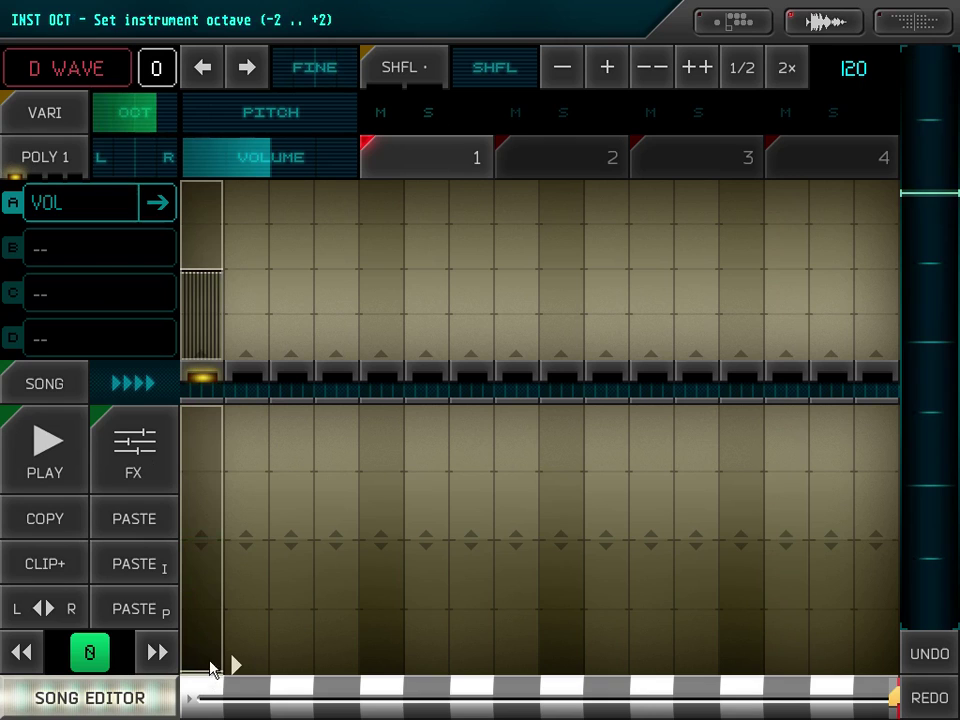
Add rising notes on steps 2–9, peaking at step 9
click(251, 645)
click(298, 615)
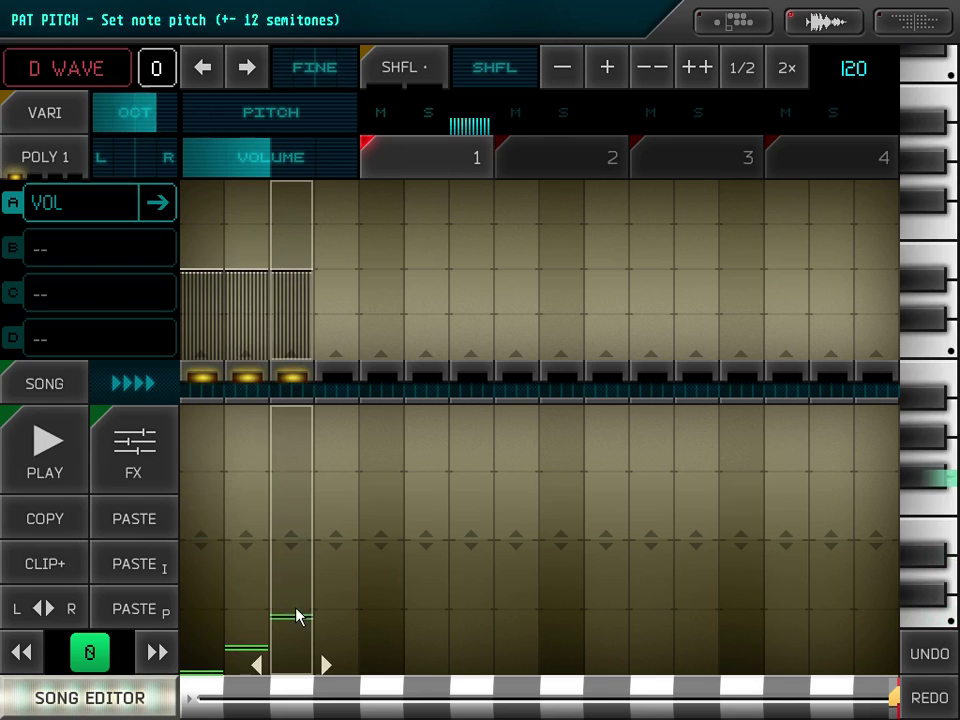
drag(296, 612, 304, 602)
click(340, 578)
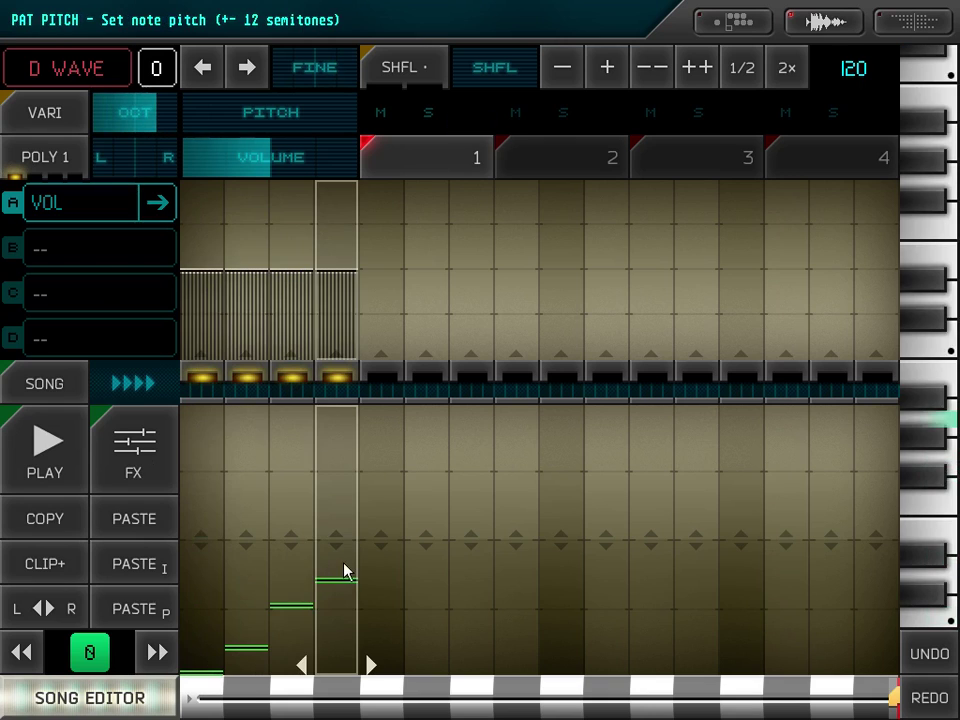
click(382, 542)
click(429, 505)
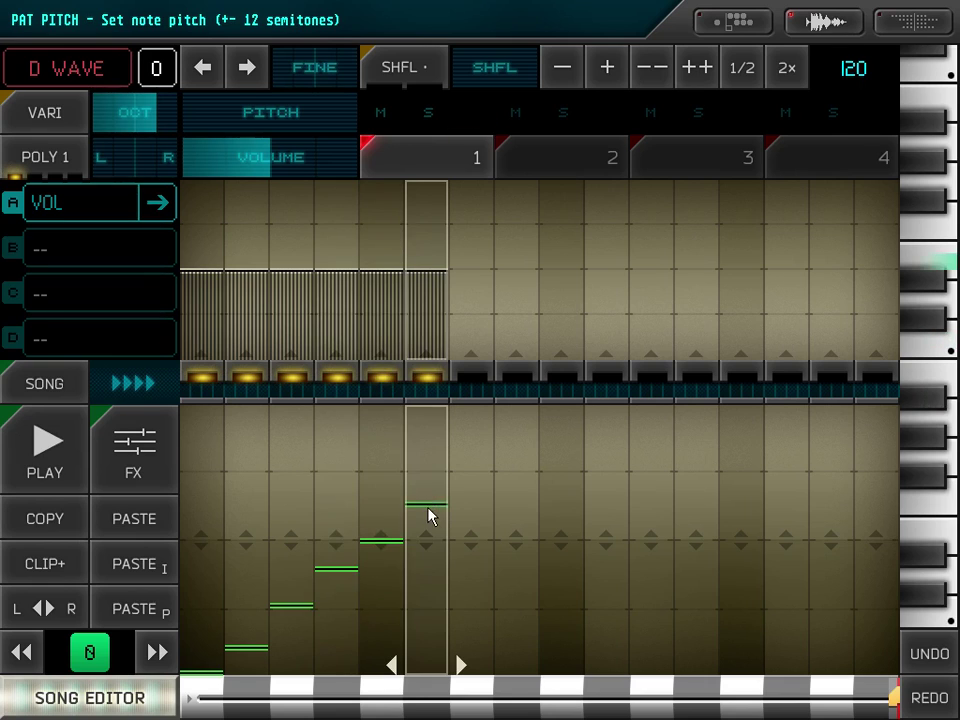
drag(479, 484, 489, 470)
click(516, 438)
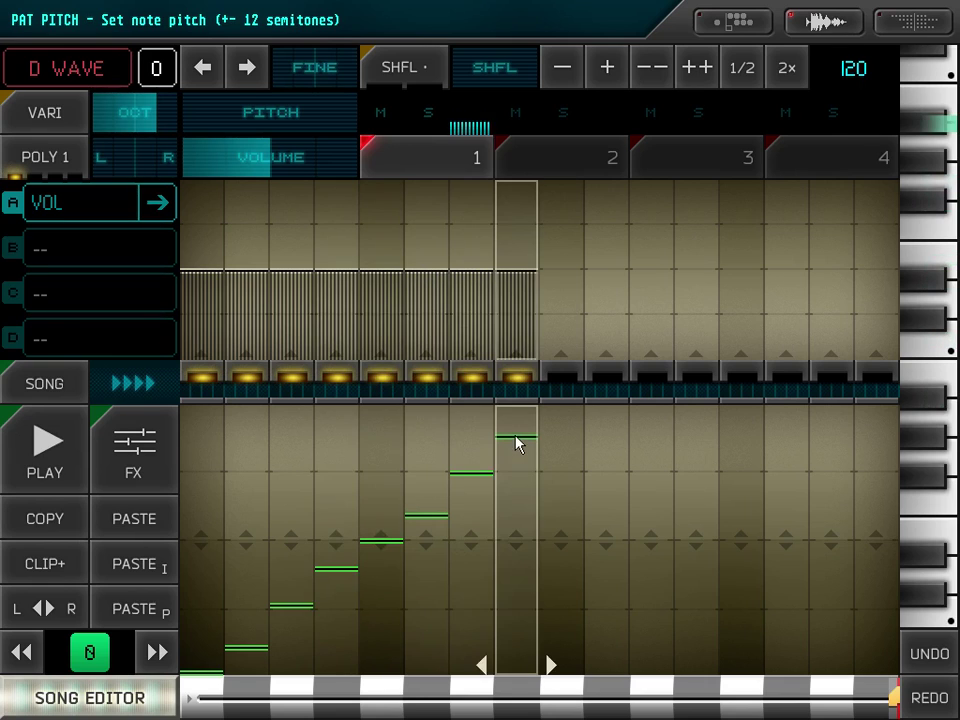
click(583, 412)
Add falling notes on steps 10–16 and play the arpeggio clip
click(610, 472)
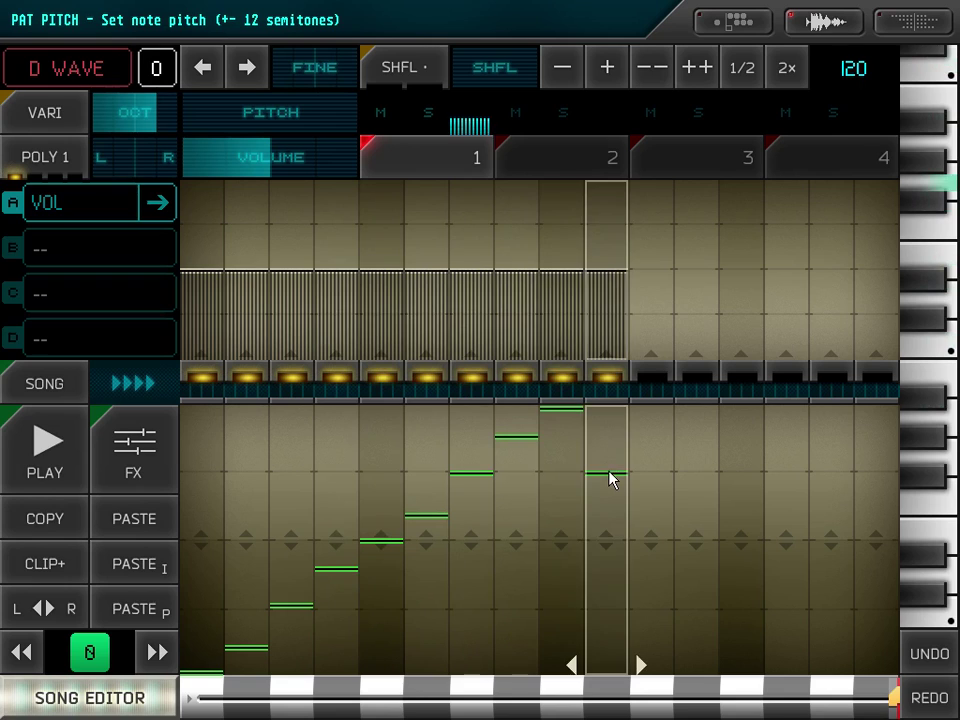
click(649, 517)
click(702, 542)
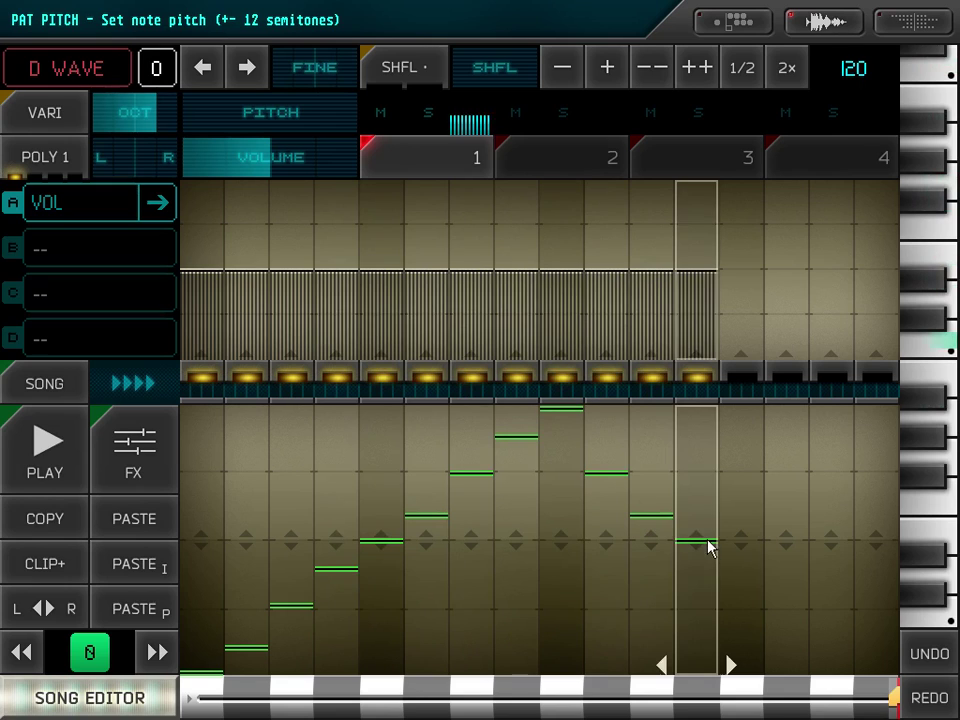
click(741, 590)
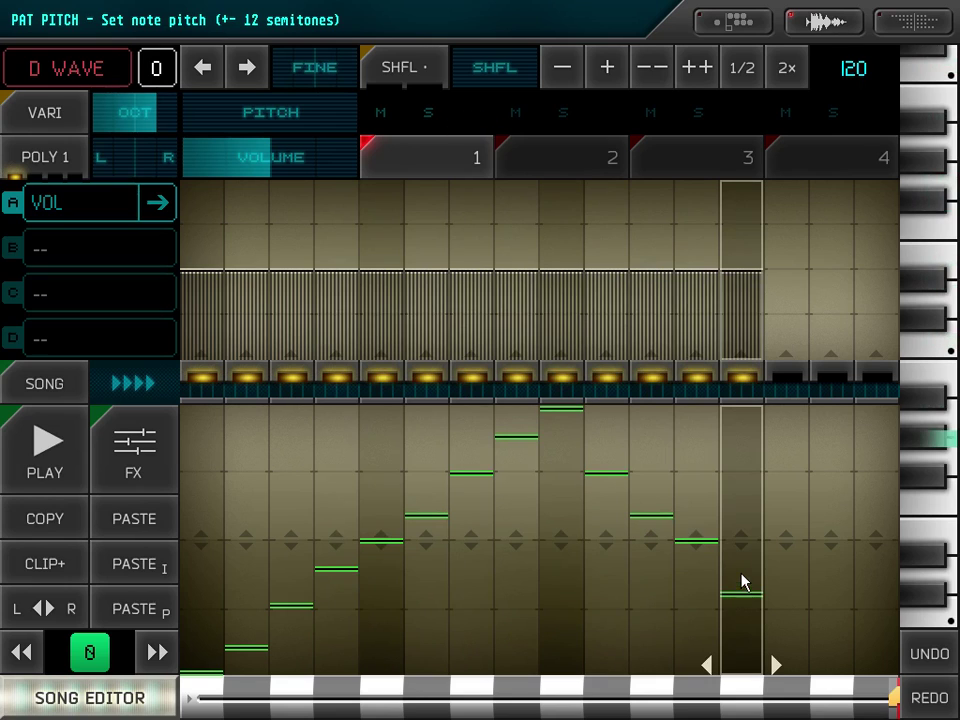
click(795, 612)
click(840, 644)
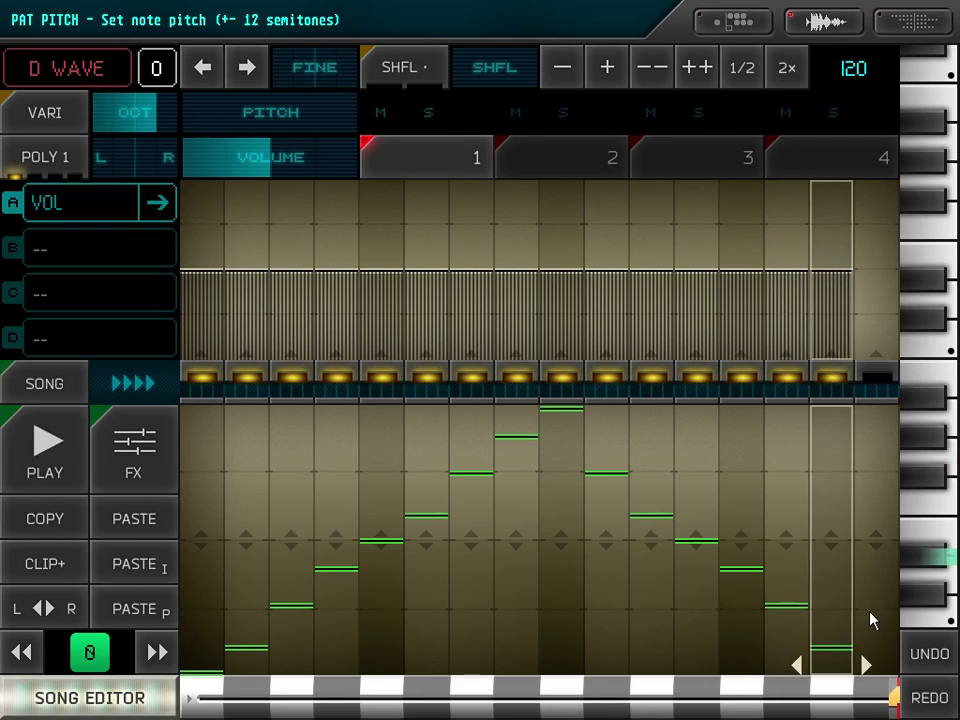
click(870, 605)
click(43, 454)
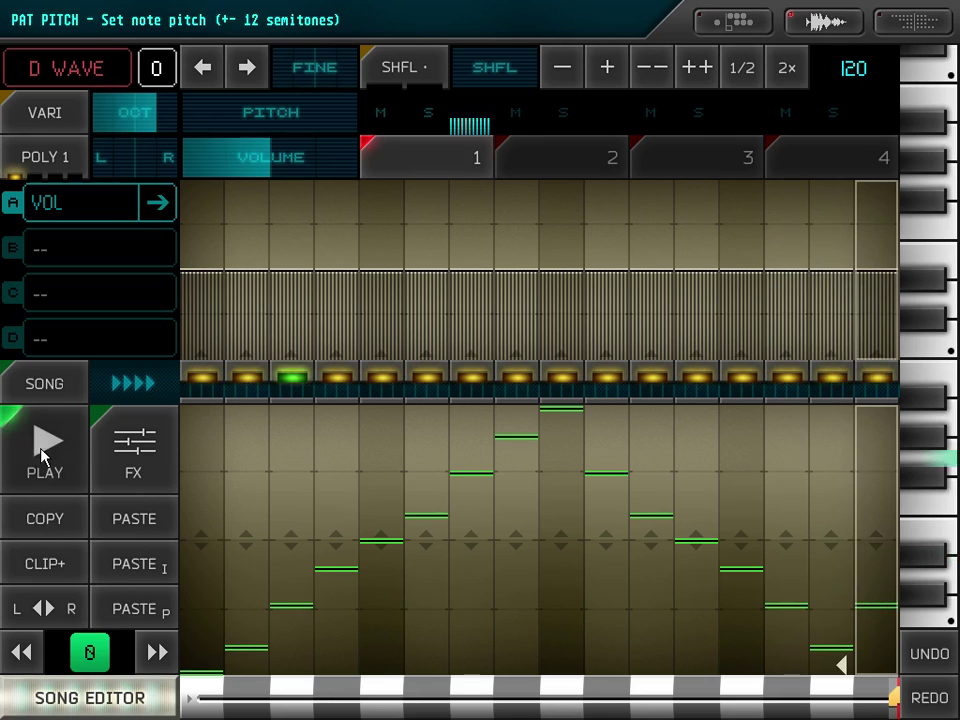
click(121, 452)
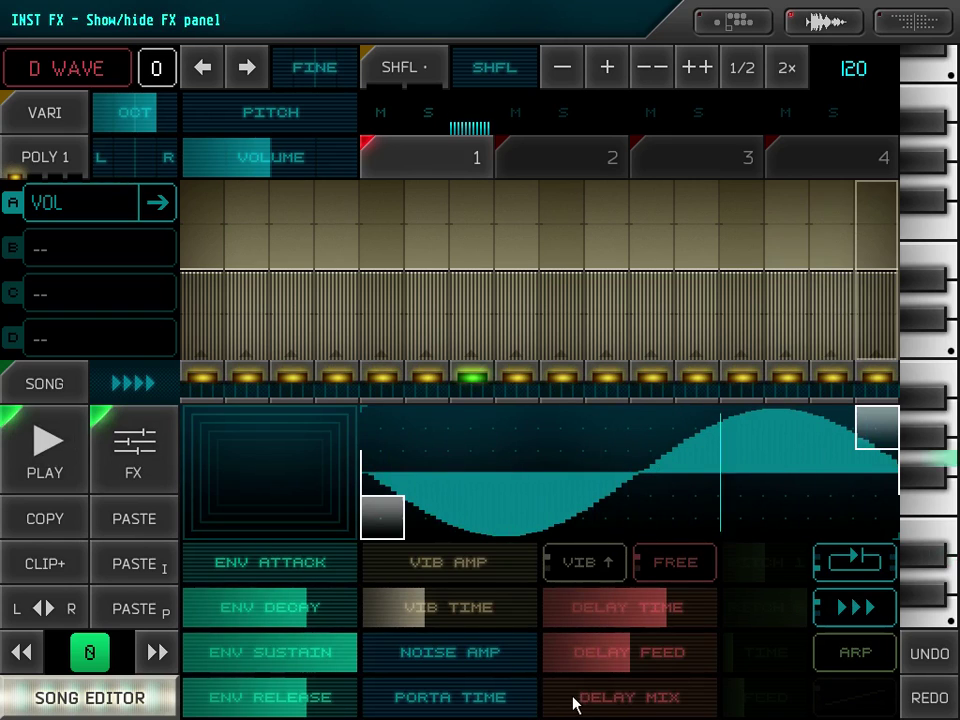
Set delay mix to about 46, portamento to about 0.01, envelope decay to 0.238, then stop playback
drag(568, 708, 443, 707)
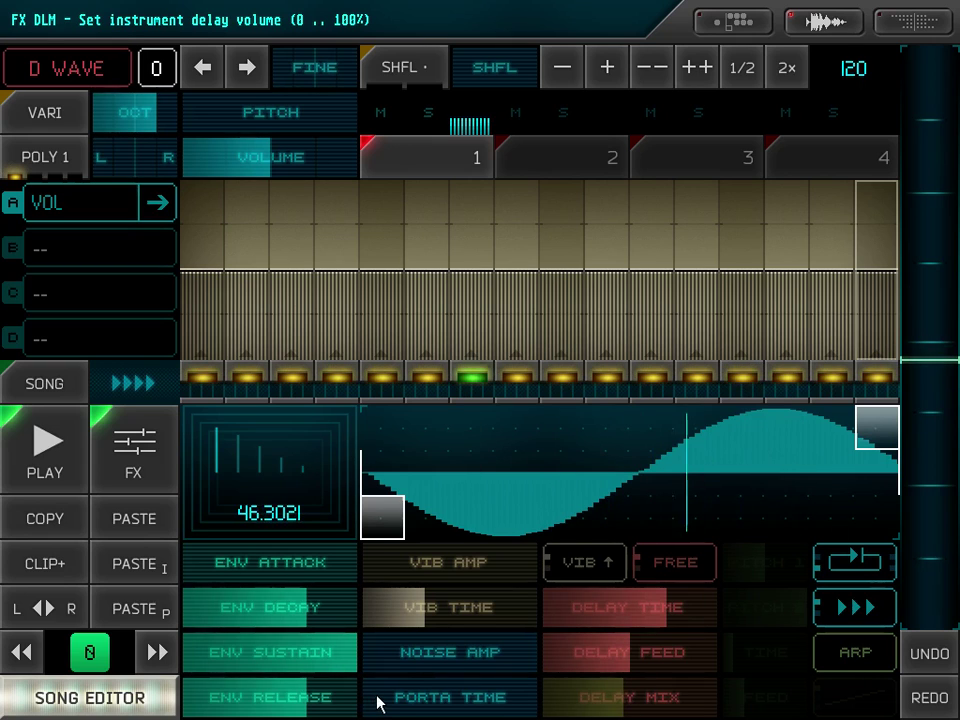
drag(377, 699, 385, 703)
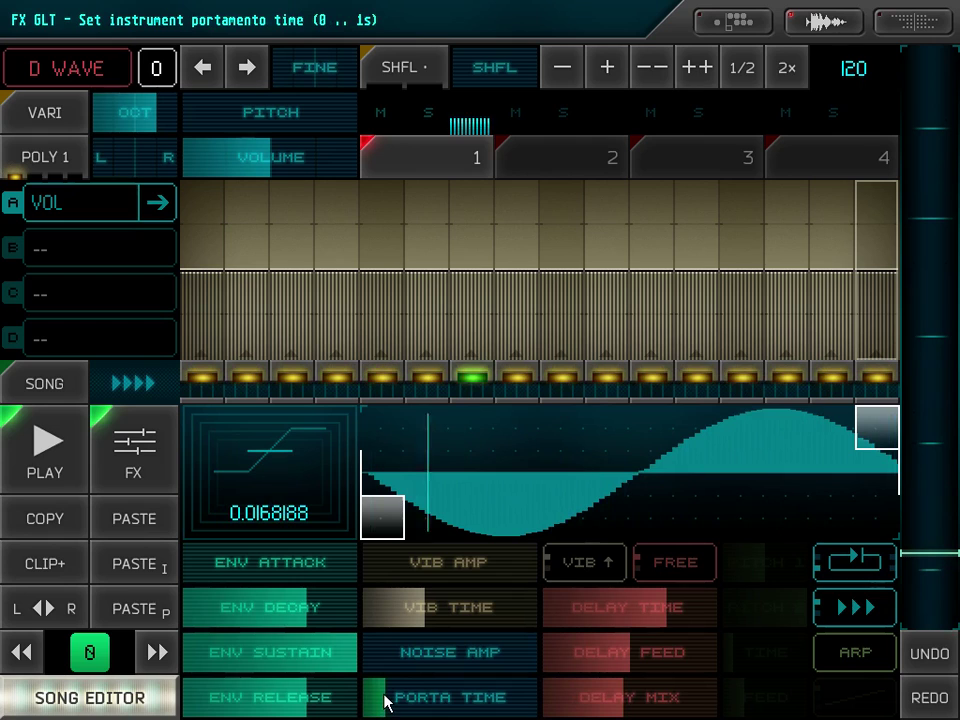
drag(377, 703, 380, 704)
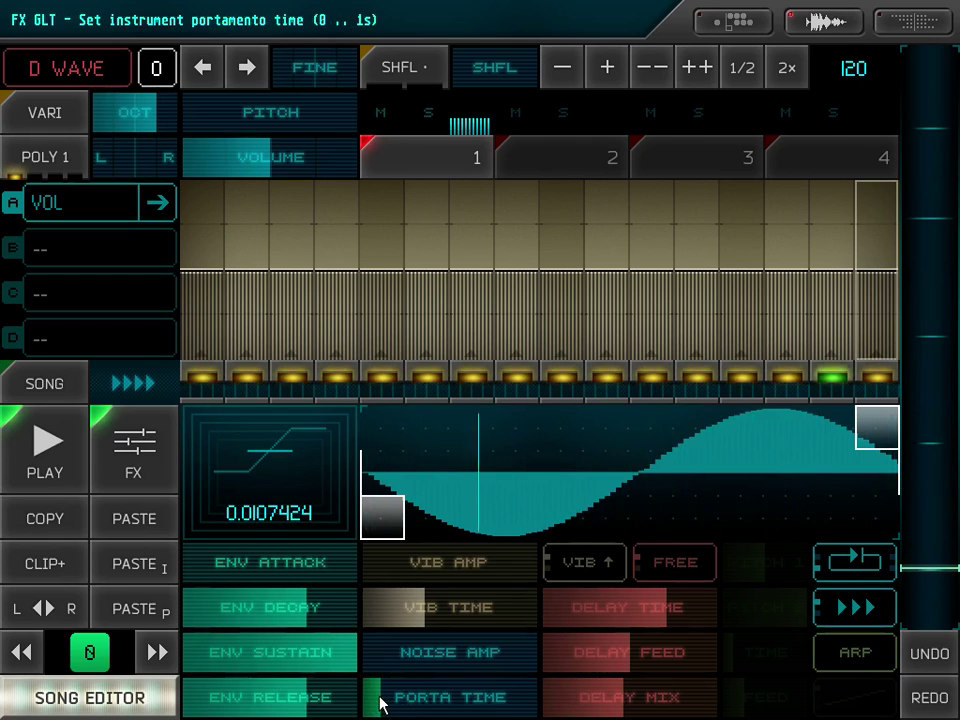
click(249, 615)
drag(249, 615, 223, 609)
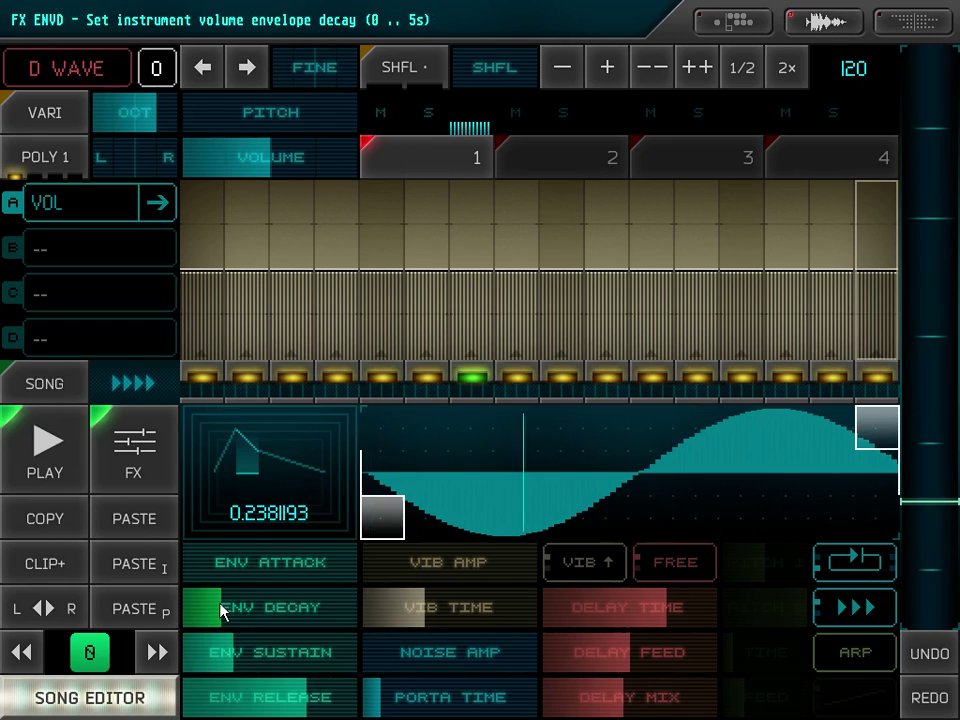
click(55, 445)
Fill bars 1–4 of song row 3 with green clip 0 and play the loop
click(104, 662)
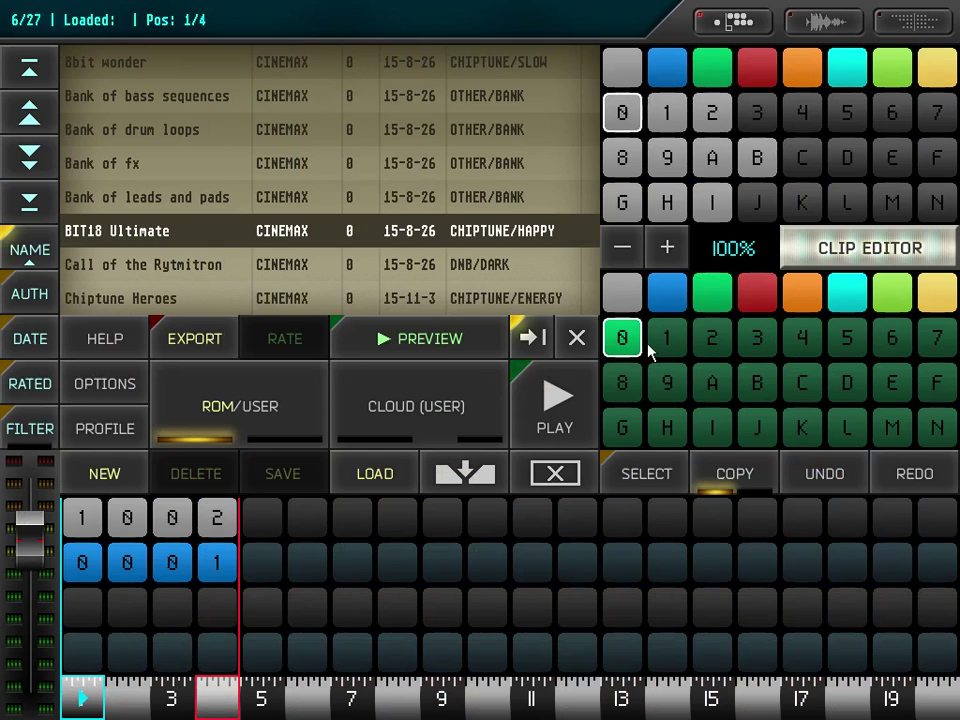
drag(648, 352, 86, 609)
click(127, 612)
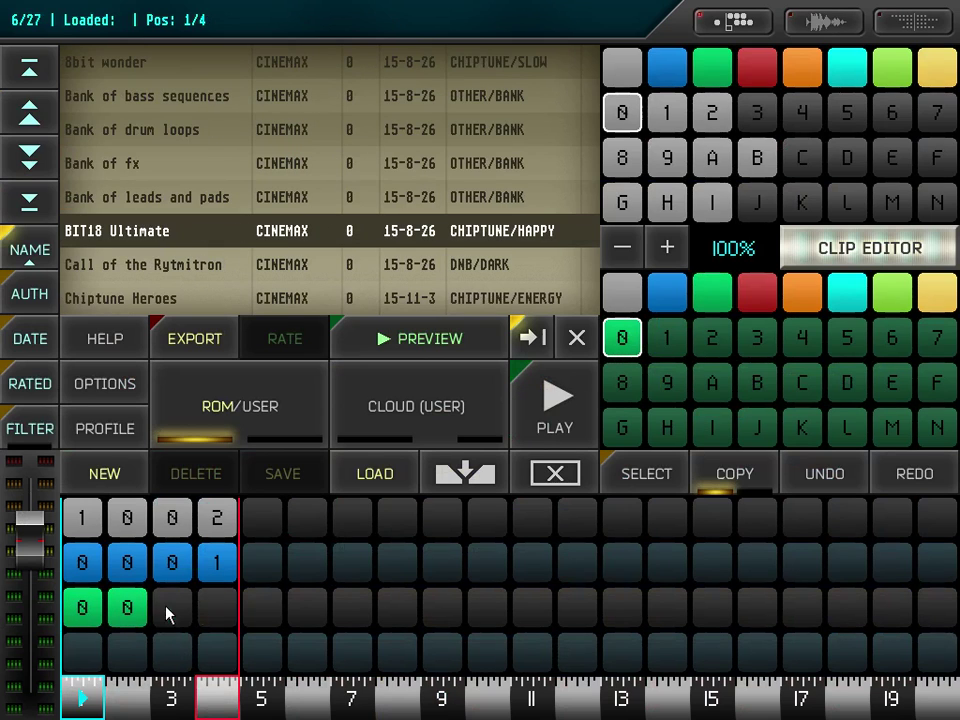
click(548, 418)
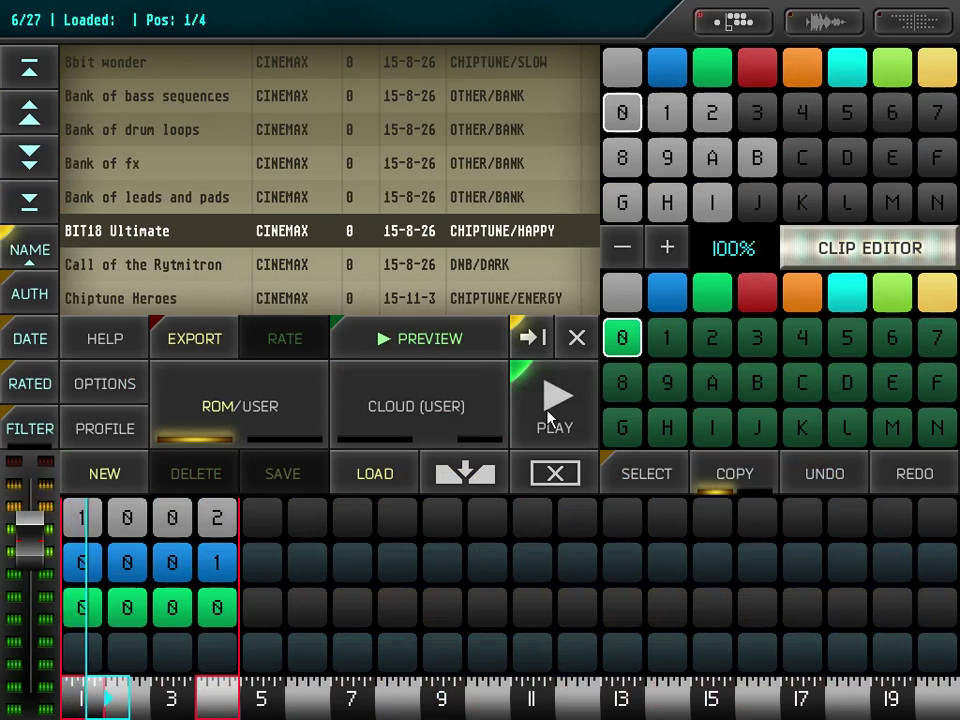